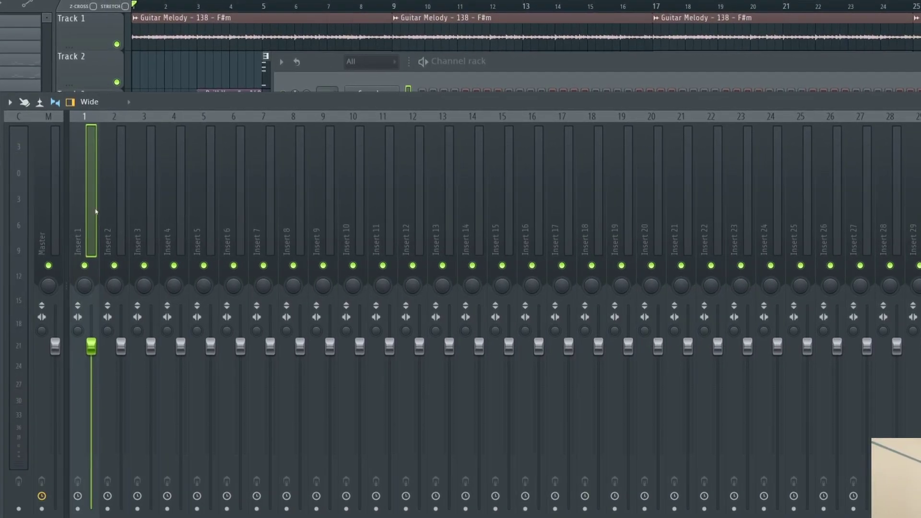
Step: Inspect the FX and Main Drums buses, then play the unmixed beat with the mixer up
click(449, 211)
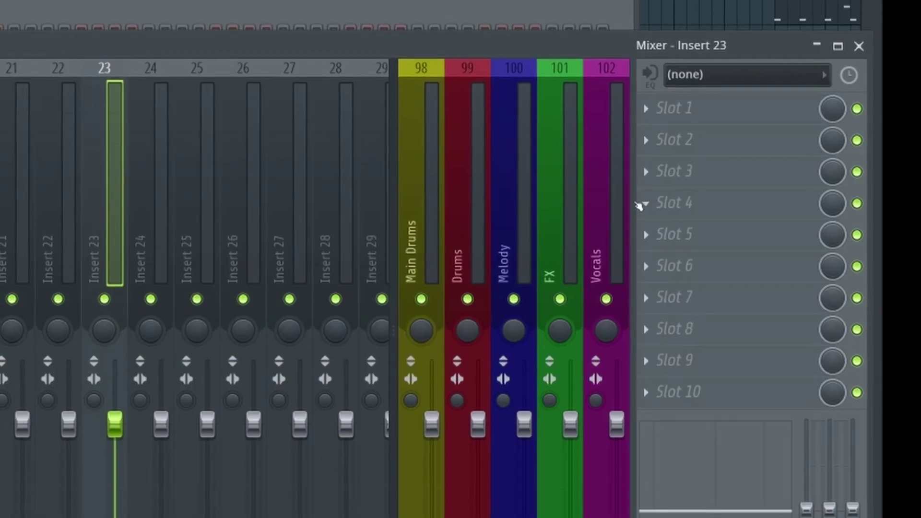
click(552, 216)
click(422, 216)
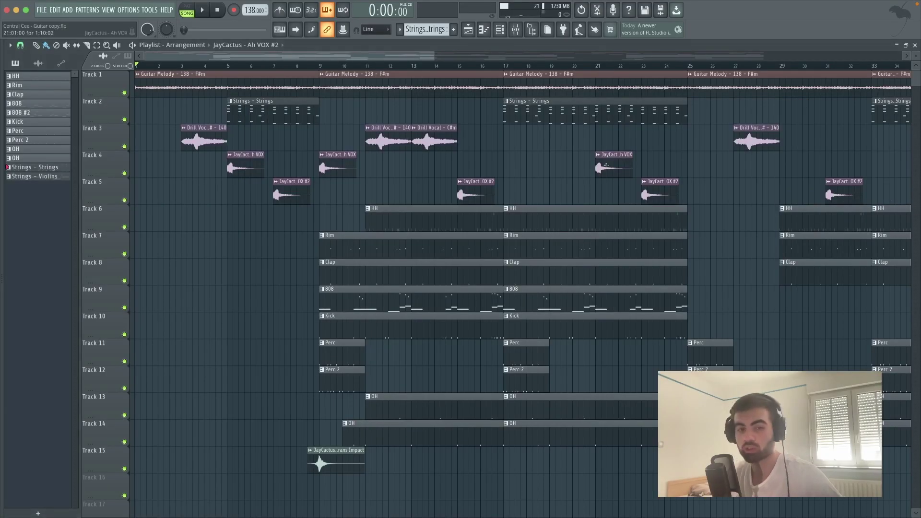
key(space)
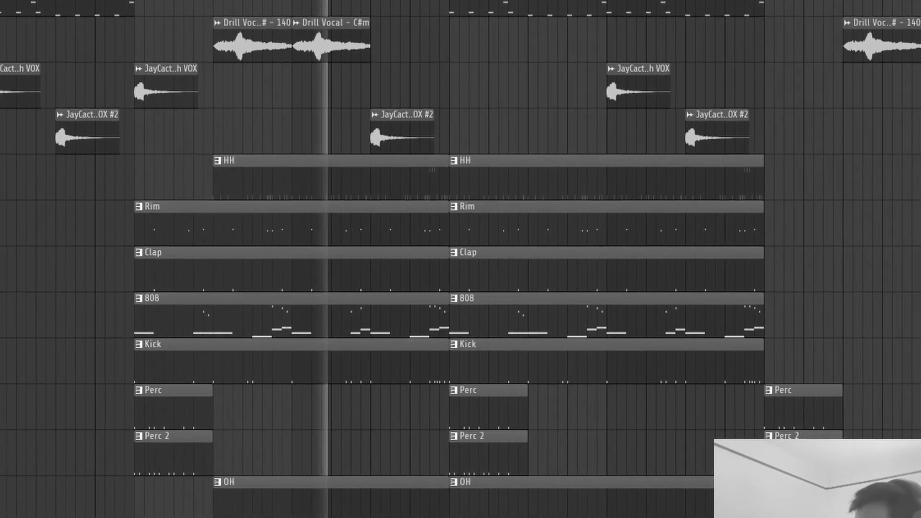
key(F9)
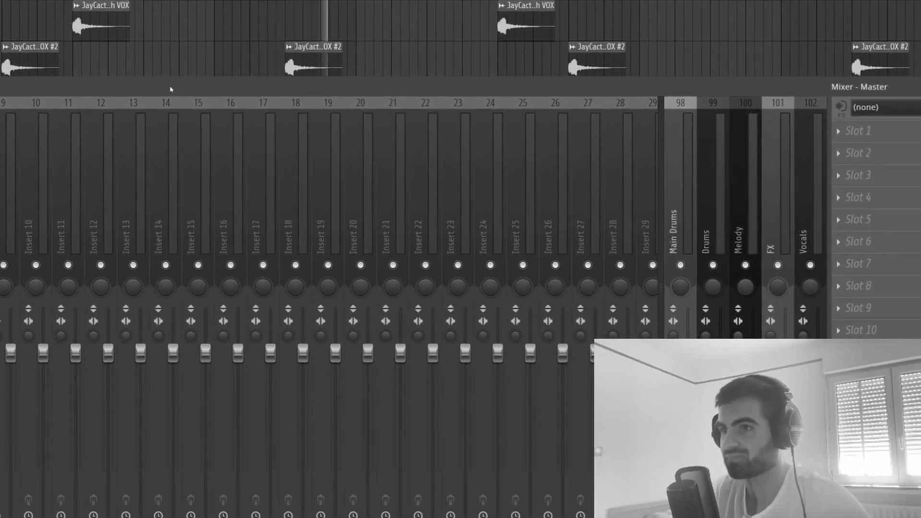
Step: Stop playback and close the mixer so the arrangement and channel rack show
key(space)
key(F9)
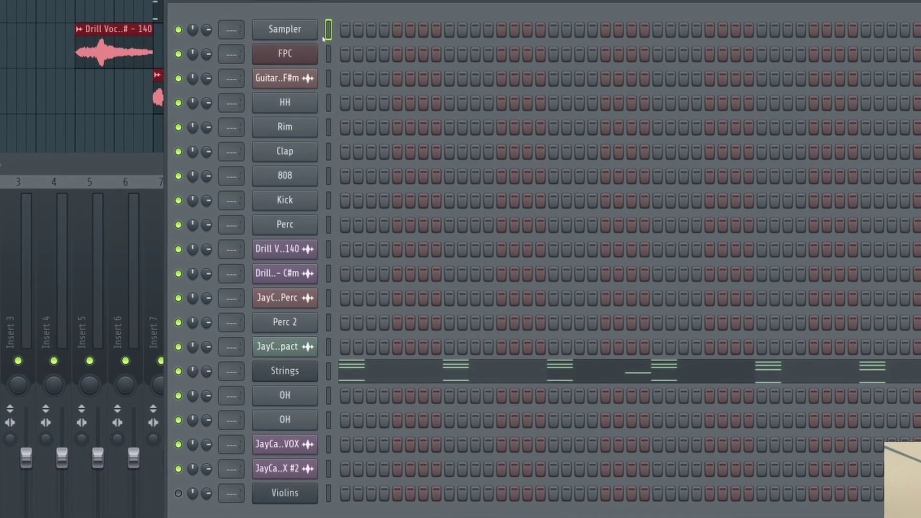
Step: Link the Guitar channel, then the HH through Perc channels, to their own mixer inserts
click(328, 77)
key(ctrl+l)
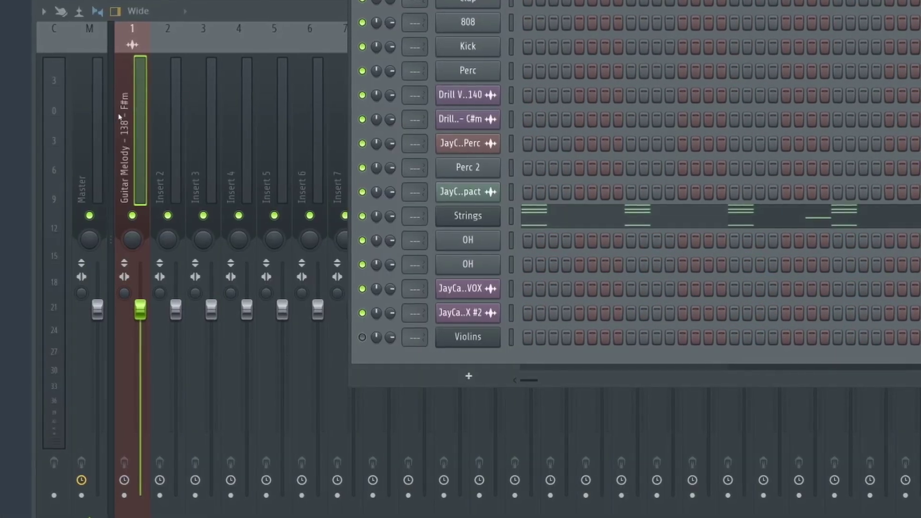
click(119, 117)
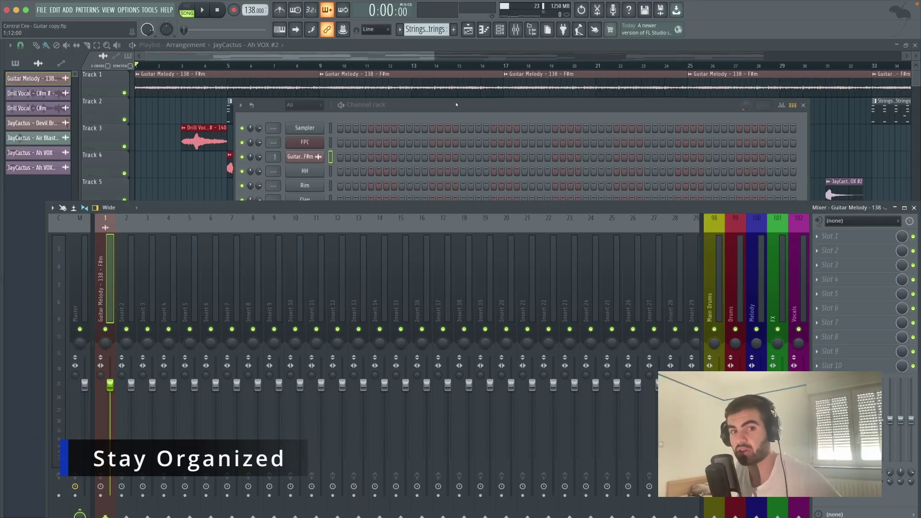
click(456, 104)
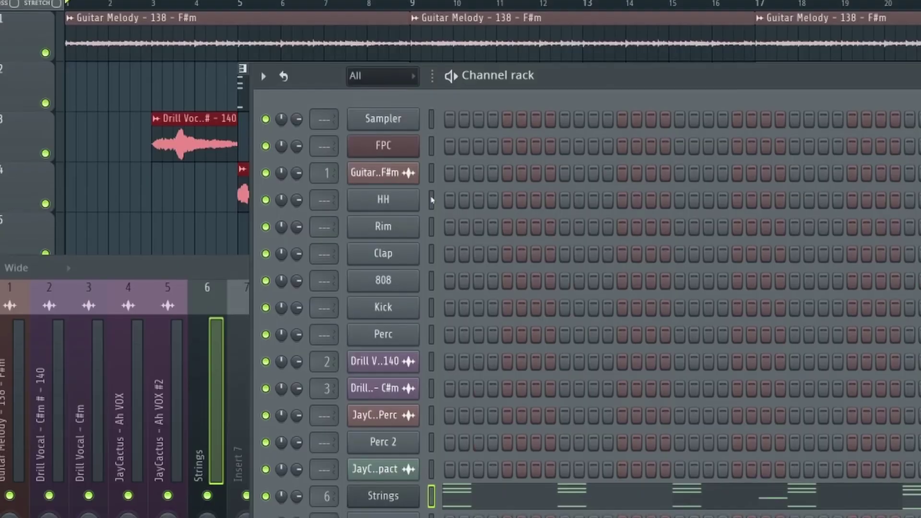
drag(431, 201, 438, 334)
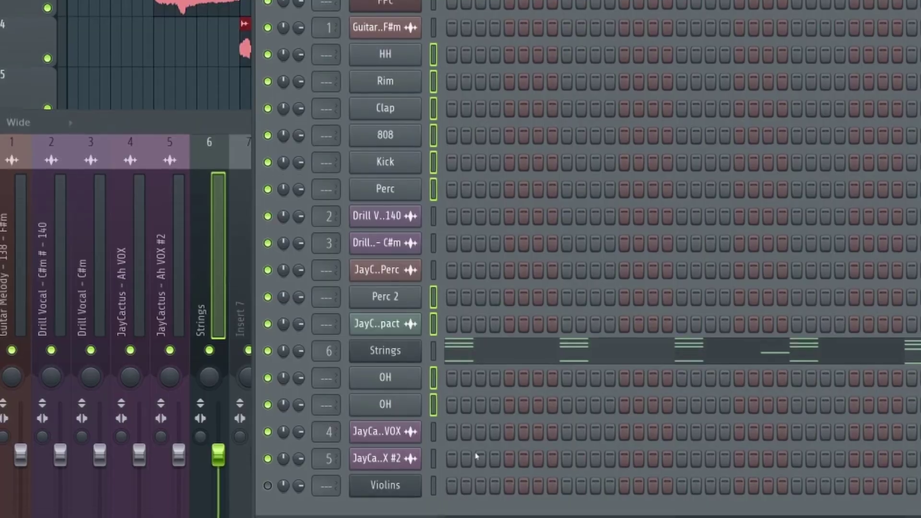
key(F6)
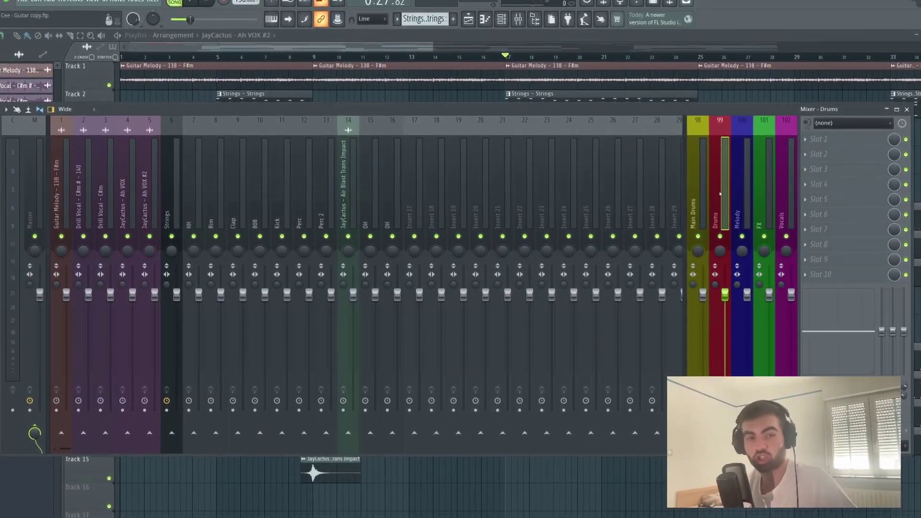
Step: Route inserts to the Melody and Vocals buses, then check the Kick, 808 and Air Blast tracks
click(747, 192)
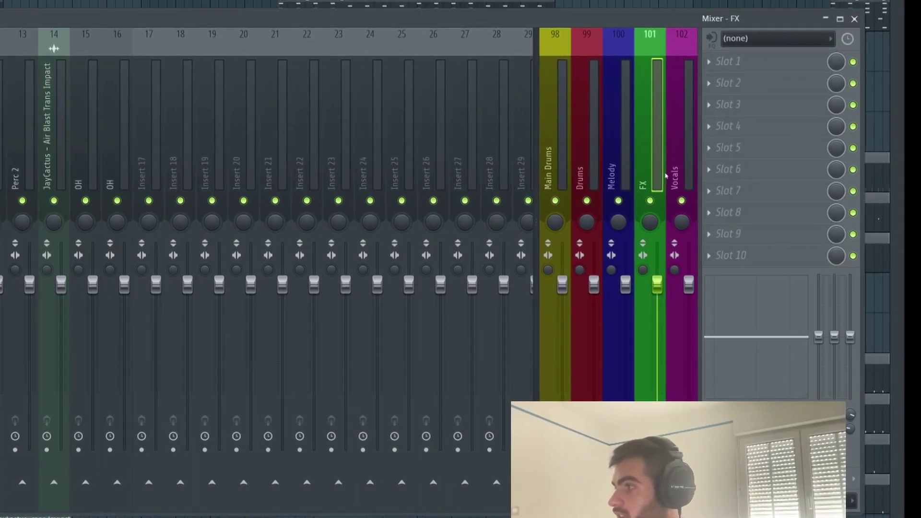
click(772, 173)
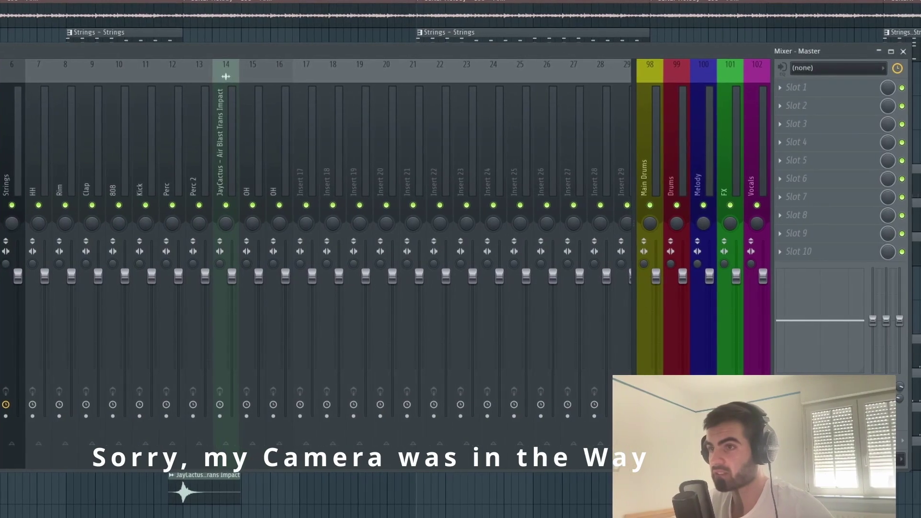
click(728, 171)
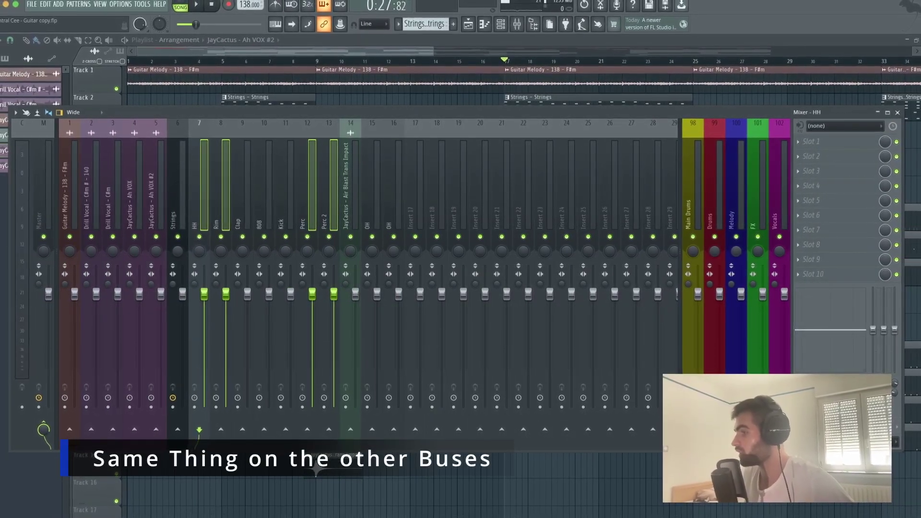
click(291, 212)
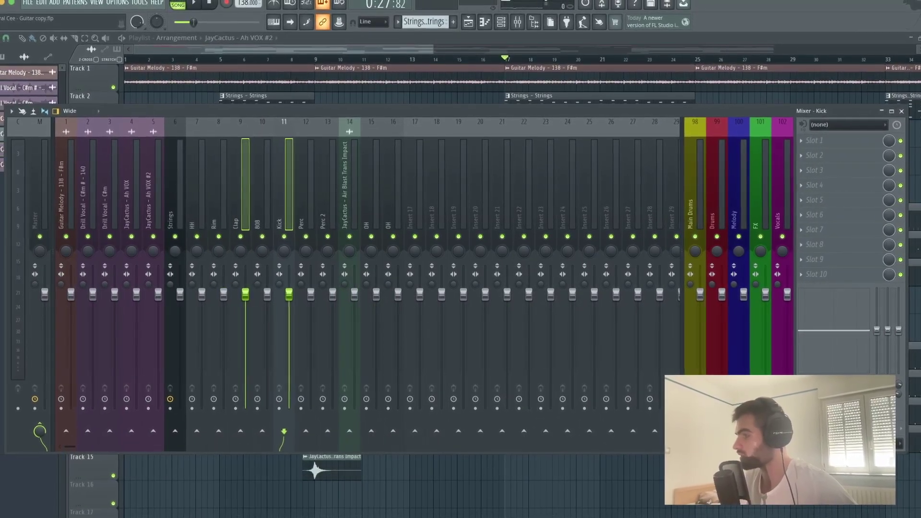
key(Left)
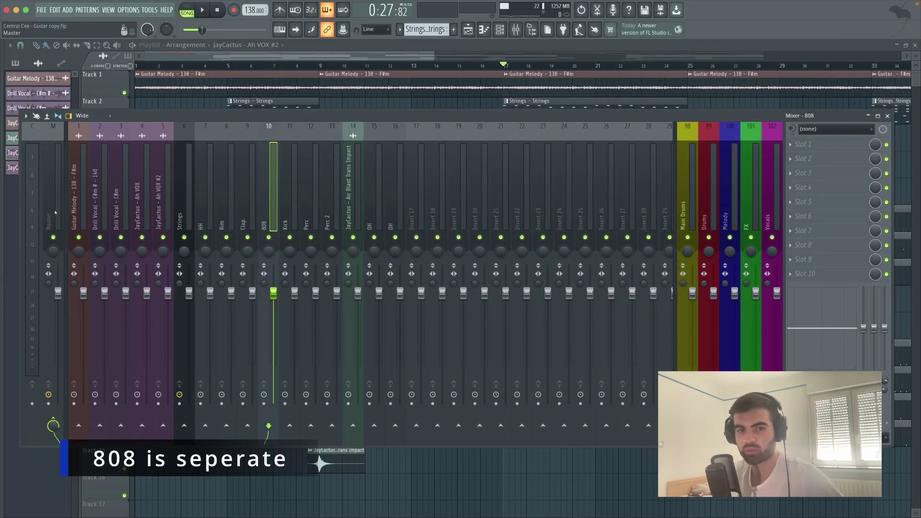
click(319, 453)
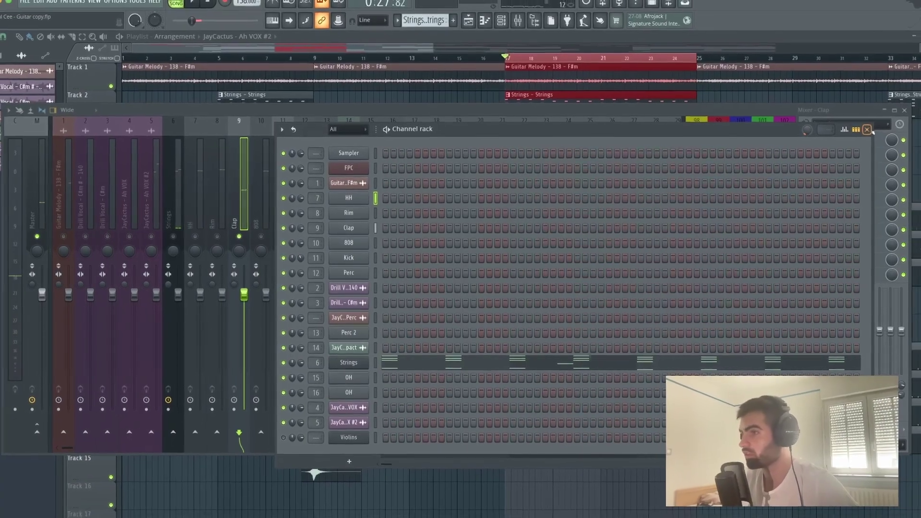
Step: Bring the mixer in front of the channel rack
click(556, 202)
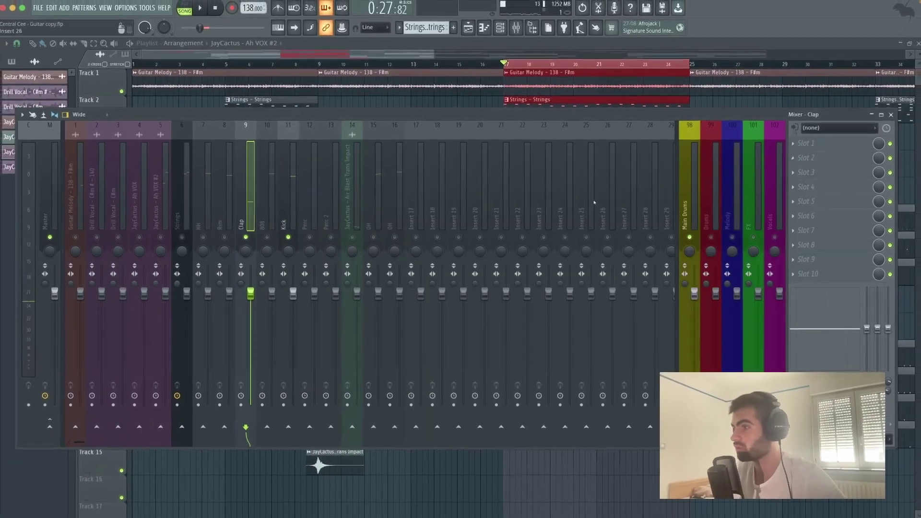
Step: Switch to the Kick mixer track to host FabFilter Pro-Q 3
drag(283, 283, 283, 225)
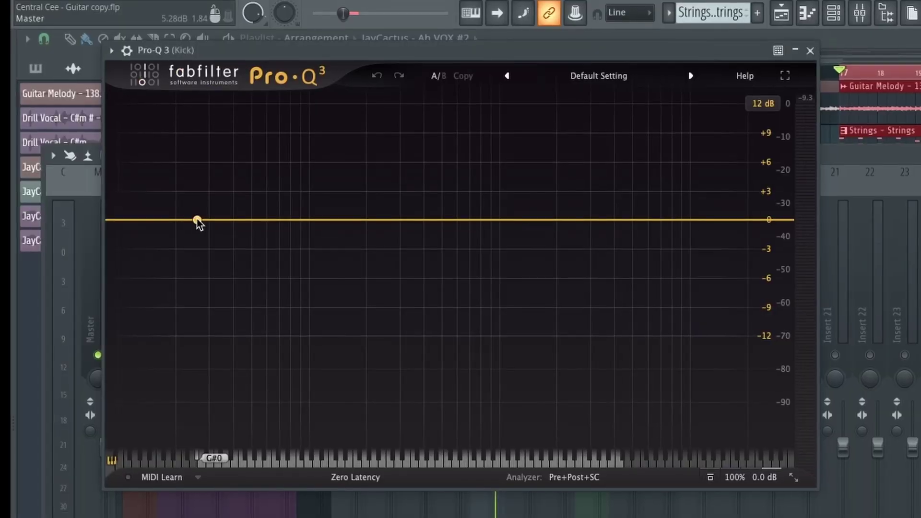
Step: Shape a kick EQ band into a steep 30 dB/oct low cut near 23 Hz, A/B-ing it with bypass
drag(107, 153, 107, 193)
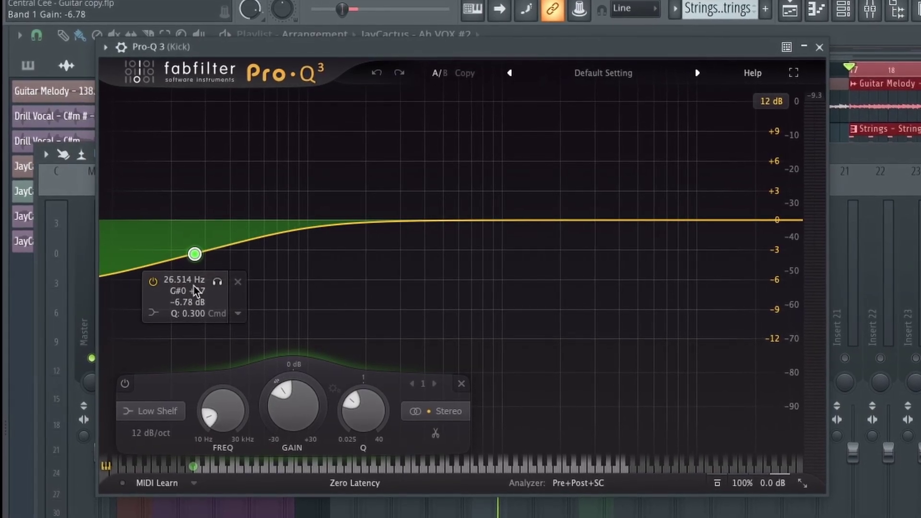
drag(195, 253, 204, 153)
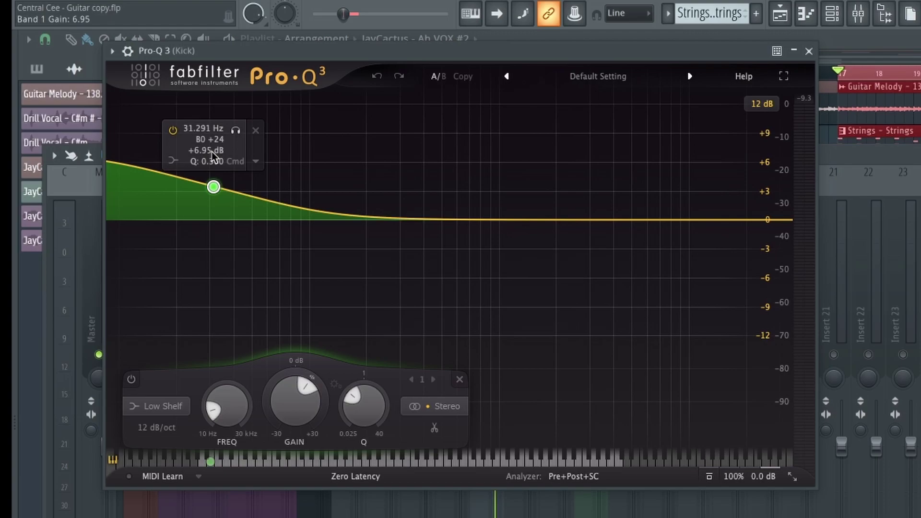
drag(201, 185, 174, 219)
click(143, 164)
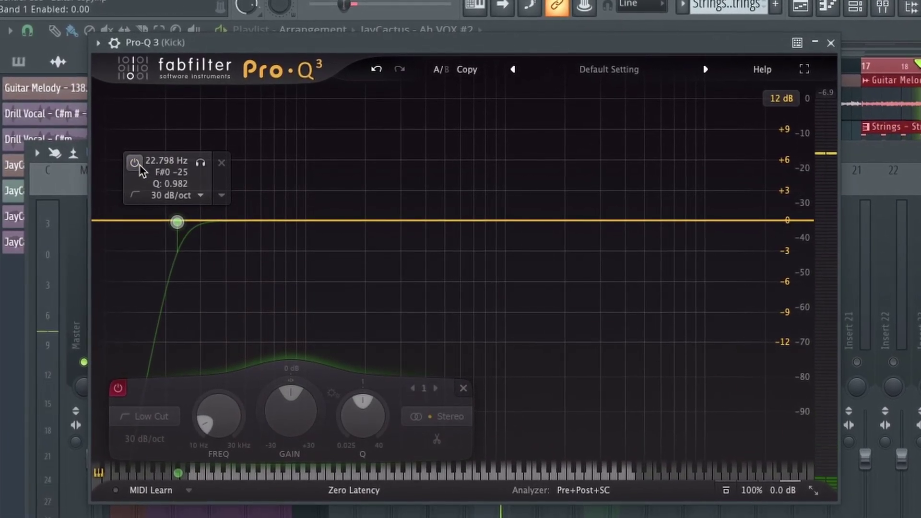
click(136, 164)
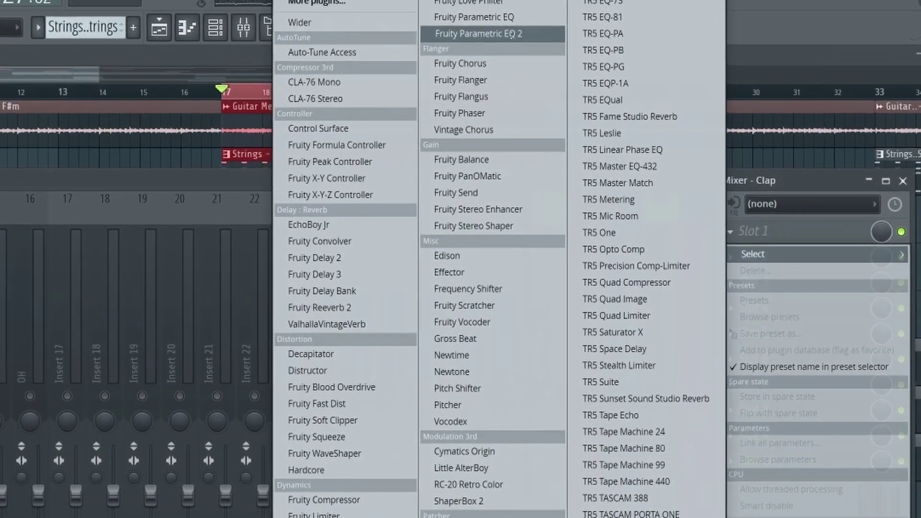
Step: Load Fruity Parametric EQ 2 with the LOW CUT KIM preset on the Clap, trying low cuts around 39–49 Hz
click(476, 29)
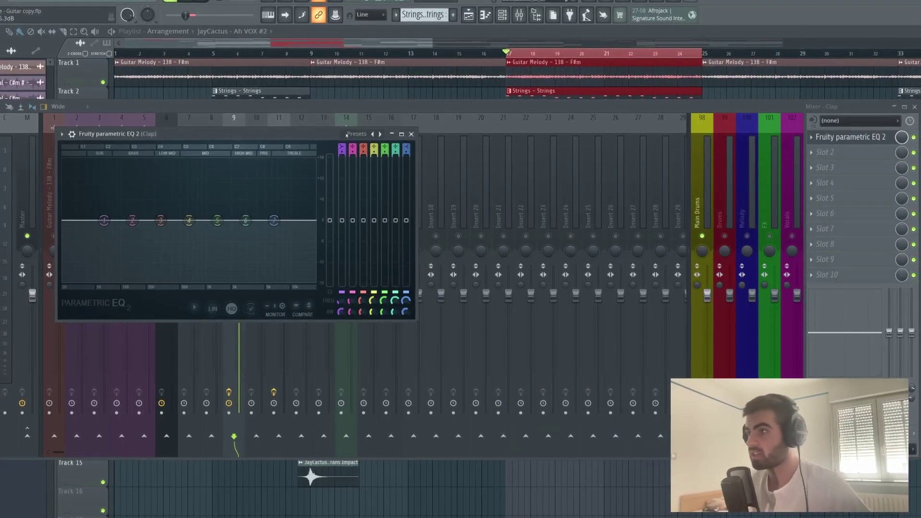
click(382, 135)
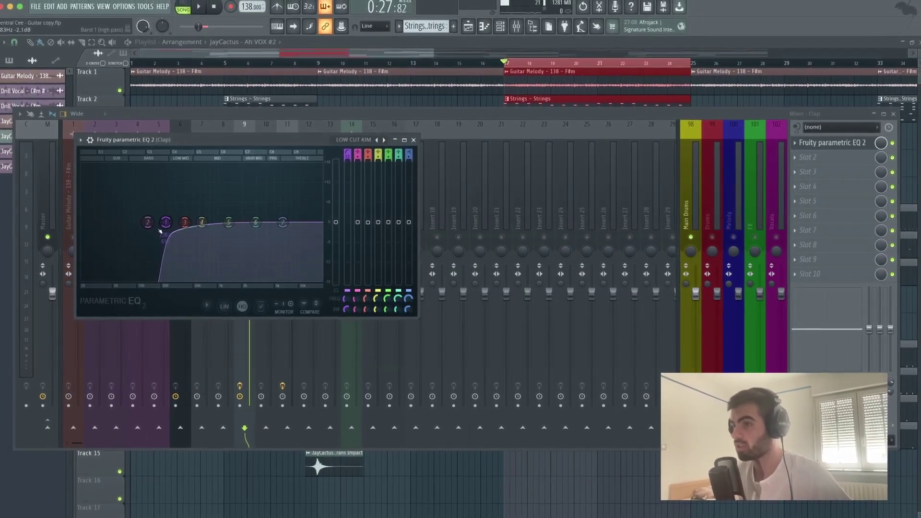
drag(160, 230, 97, 231)
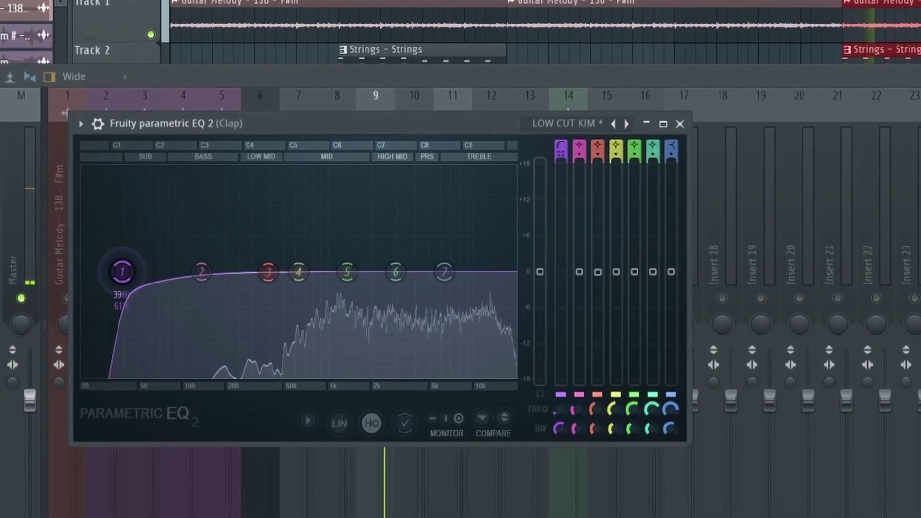
drag(122, 272, 137, 271)
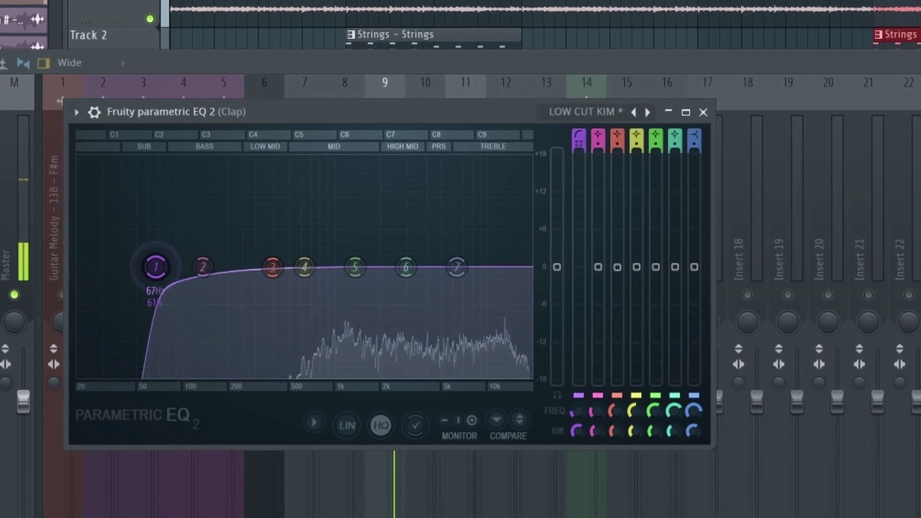
drag(154, 267, 134, 267)
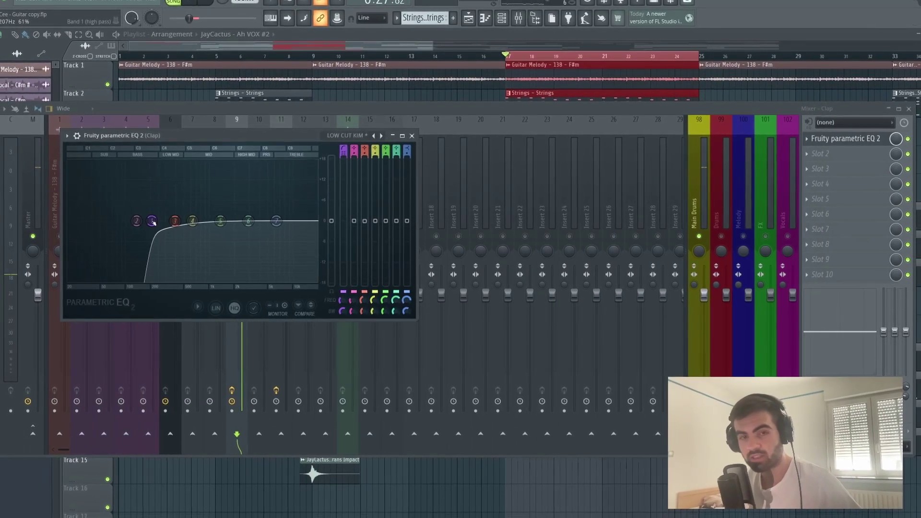
Step: Move the Clap's low cut to about 207 Hz, boost 3.1 kHz, and close the EQ
drag(264, 255, 238, 256)
drag(255, 222, 257, 208)
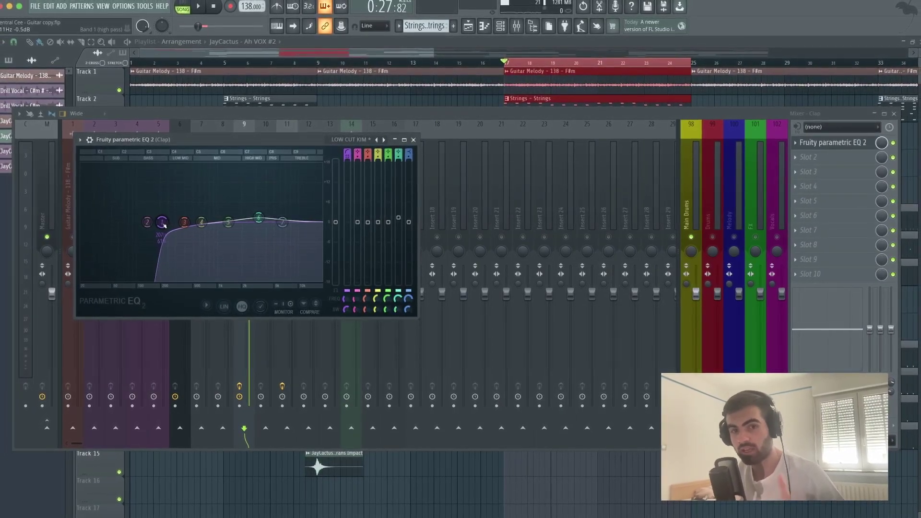
click(50, 207)
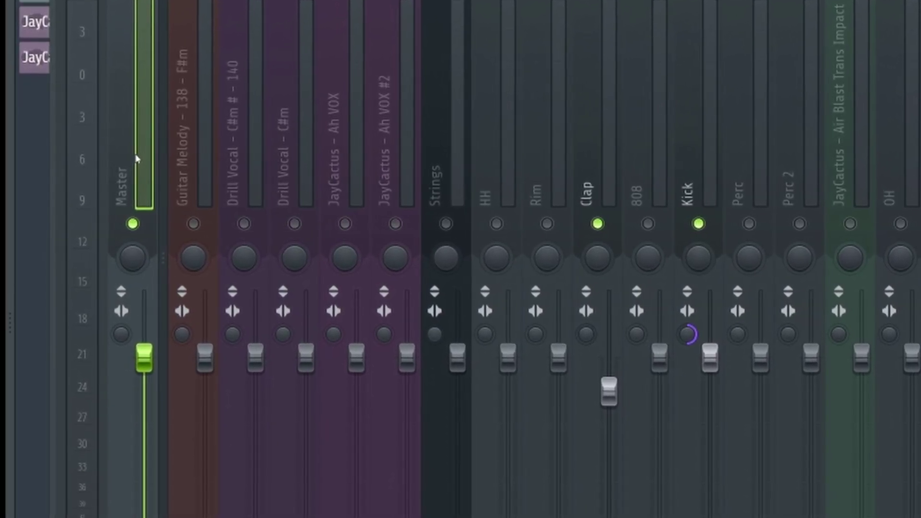
Step: Audition the mix while checking the Guitar Melody and Drill Vocal inserts, ending on Guitar Melody
key(space)
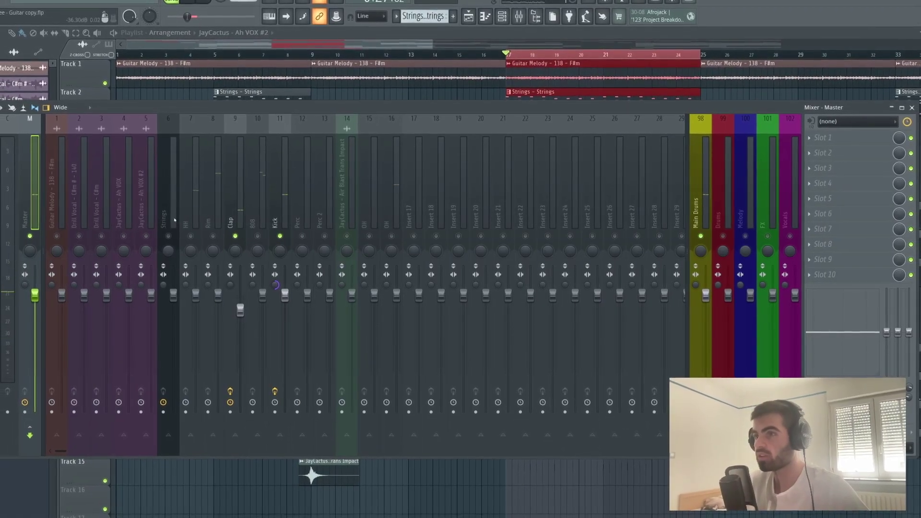
click(68, 203)
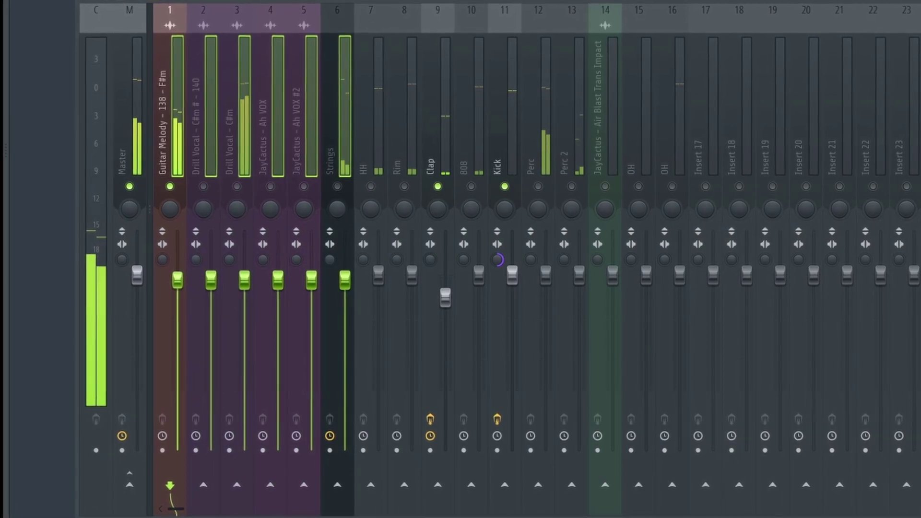
click(191, 161)
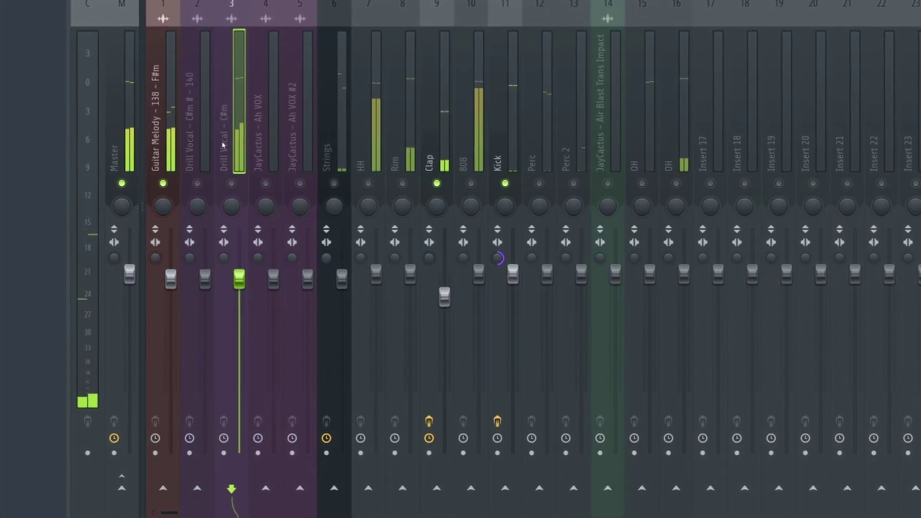
click(156, 120)
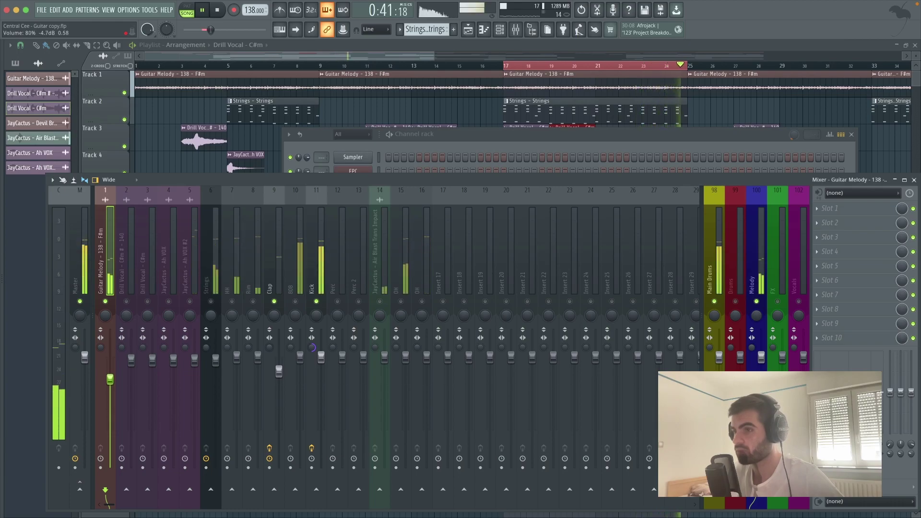
key(space)
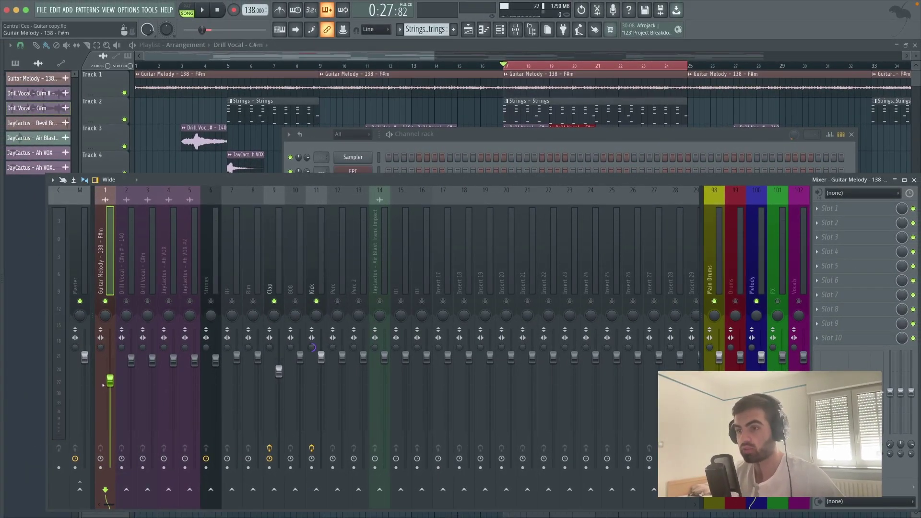
key(space)
Step: Load Fruity parametric EQ 2 into Guitar Melody's slot 1 and drag band 1 toward band 2 for a steeper low cut
click(830, 209)
mouse_move(829, 221)
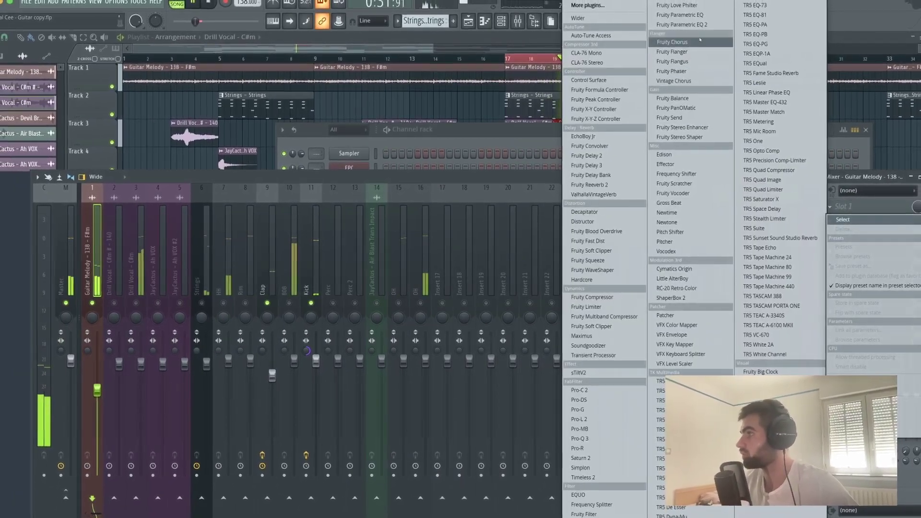
click(679, 24)
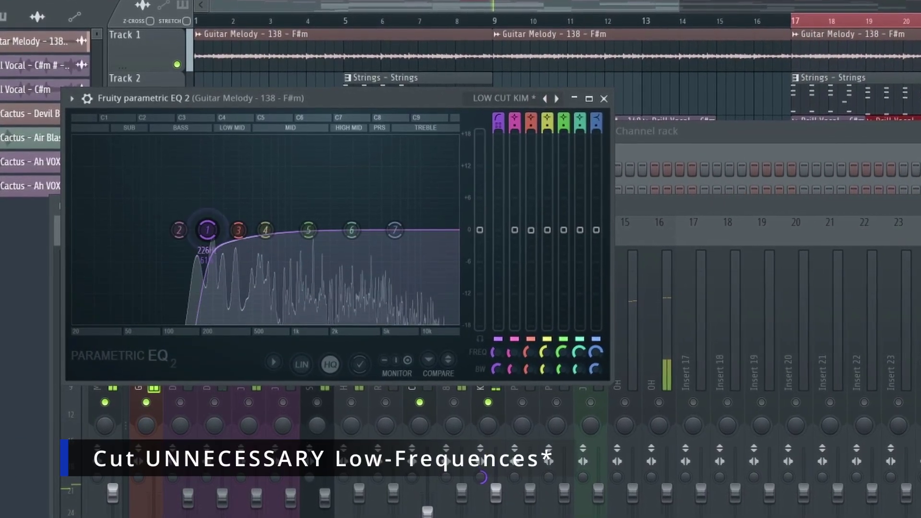
drag(207, 229, 187, 229)
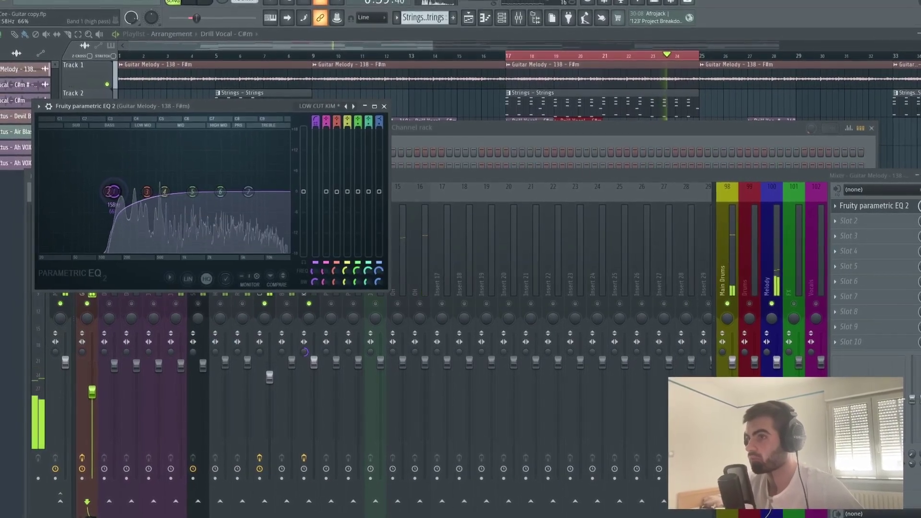
drag(112, 192, 111, 192)
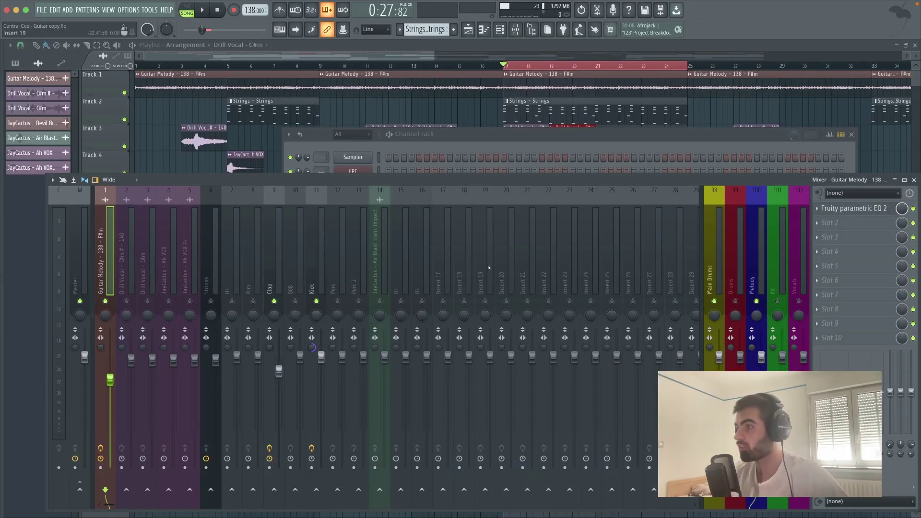
Step: Select the run of drum and vocal inserts to balance faders, then add Pro-Q 3 to the Kick
drag(489, 268, 128, 286)
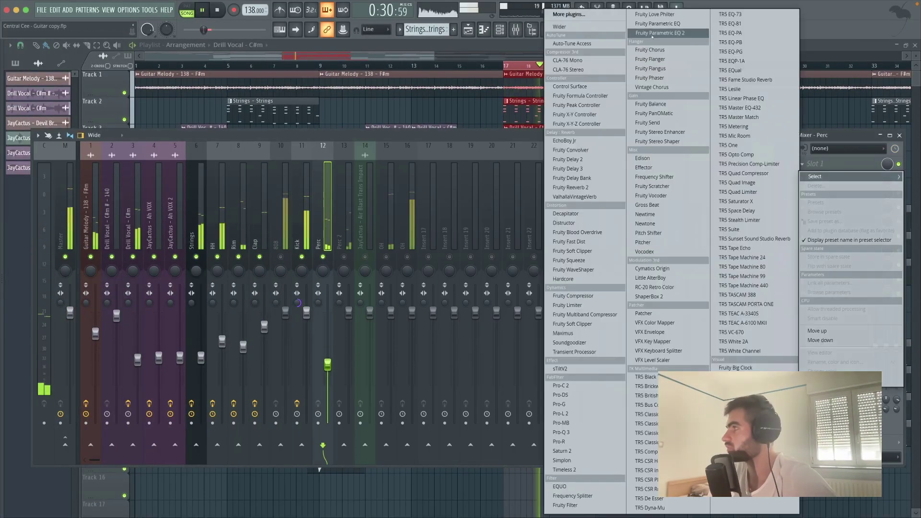
click(678, 31)
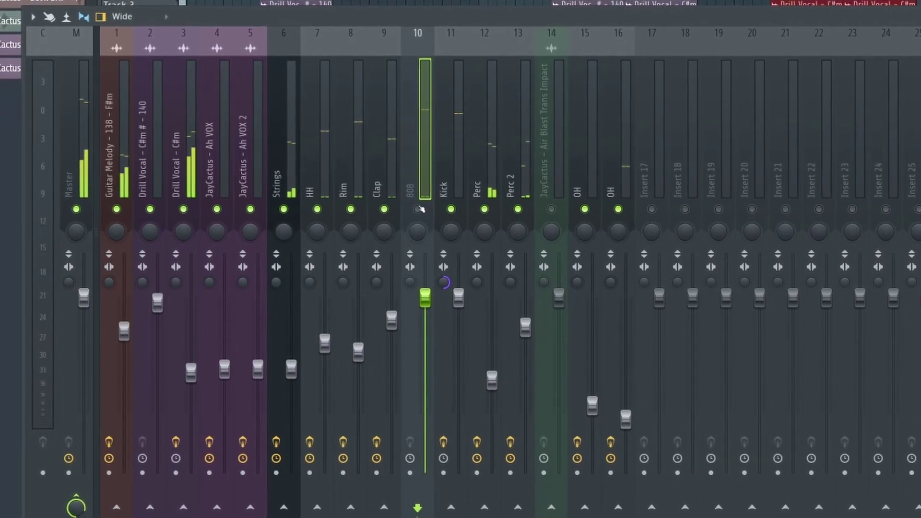
Step: Unmute the 808 and load Pro-Q 3 on it; trial a ~22 Hz low cut, then delete it
click(419, 210)
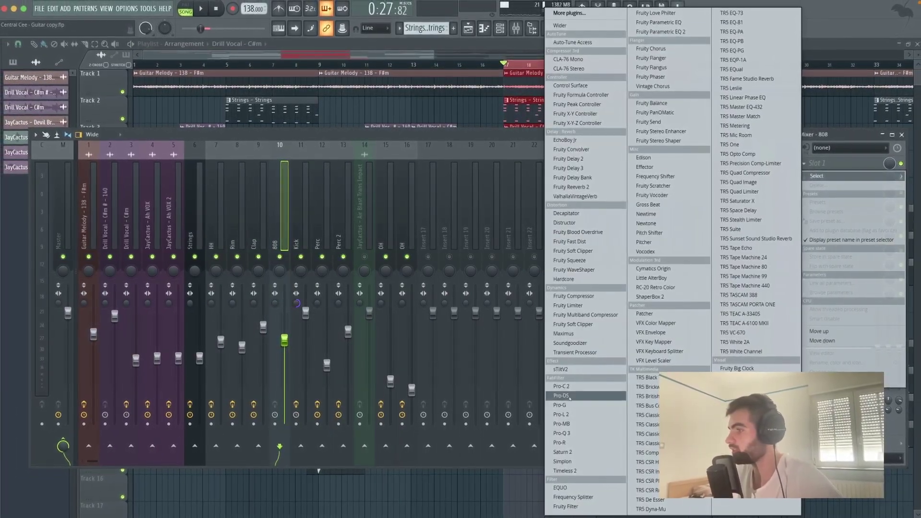
click(562, 433)
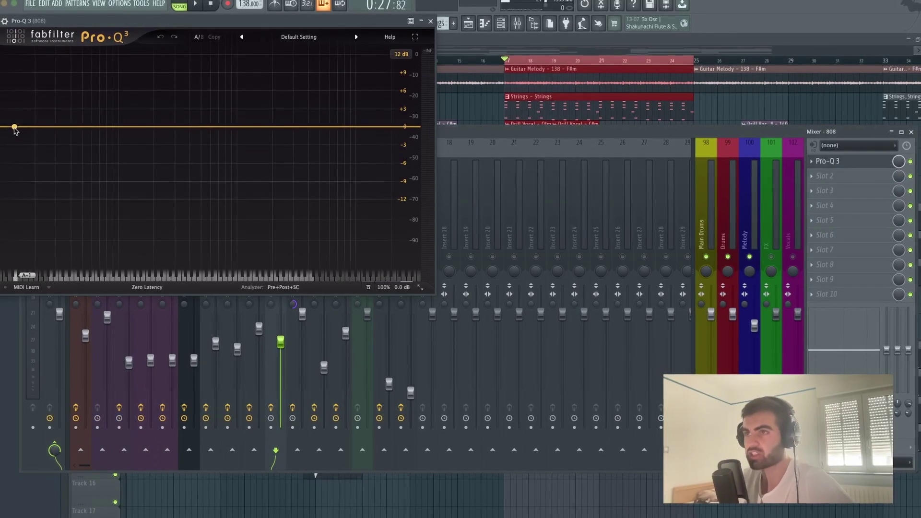
click(16, 128)
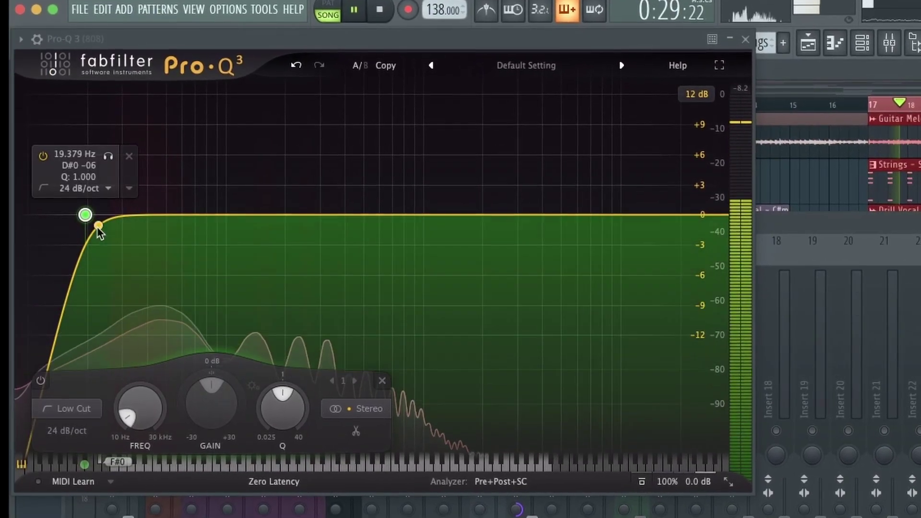
mouse_move(87, 215)
mouse_down()
mouse_move(101, 214)
mouse_move(92, 214)
mouse_up()
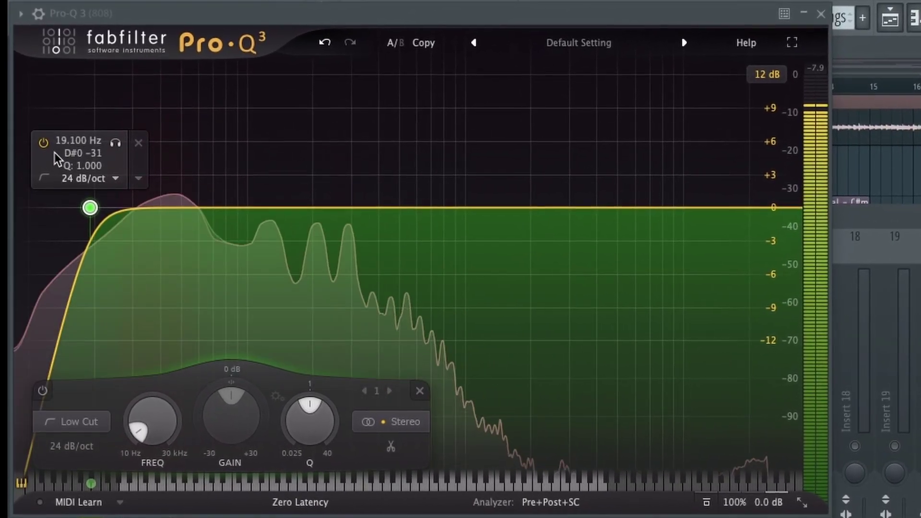
click(44, 142)
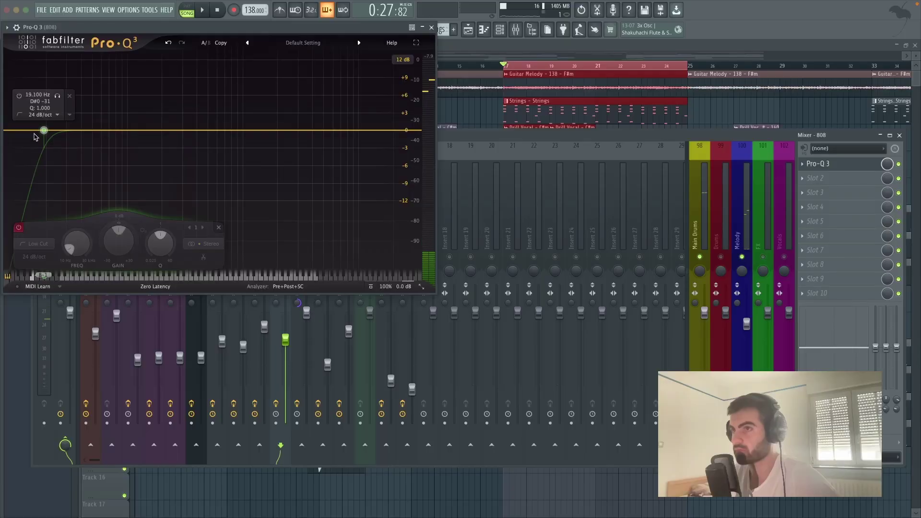
click(69, 96)
Step: Add Decapitator in the 808's second slot with more drive and style E
click(431, 27)
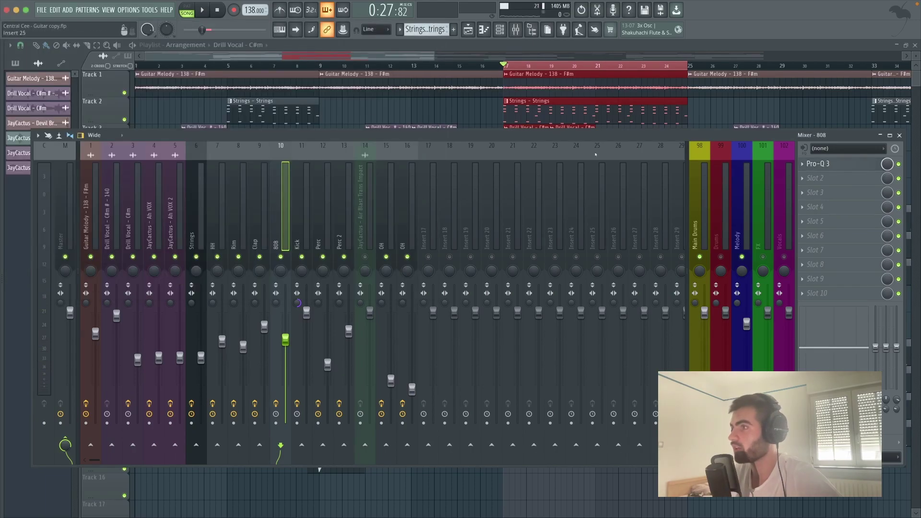
click(823, 177)
click(566, 214)
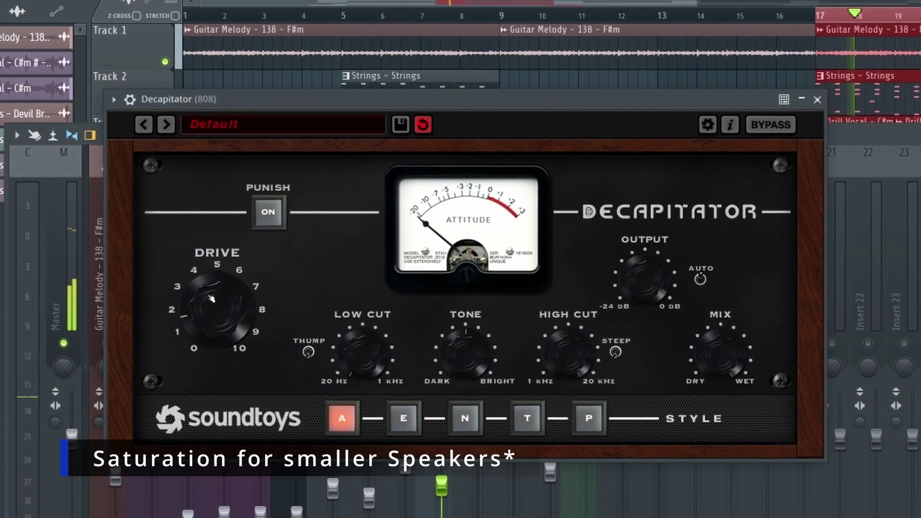
drag(211, 299, 212, 285)
click(415, 417)
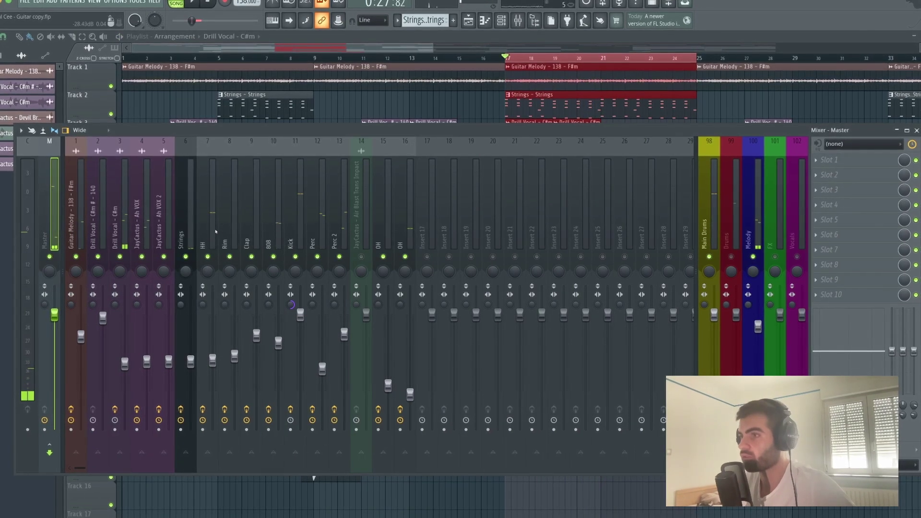
Step: Select the HH, Rim and Clap inserts together
click(226, 218)
shift+click(253, 233)
shift+click(253, 232)
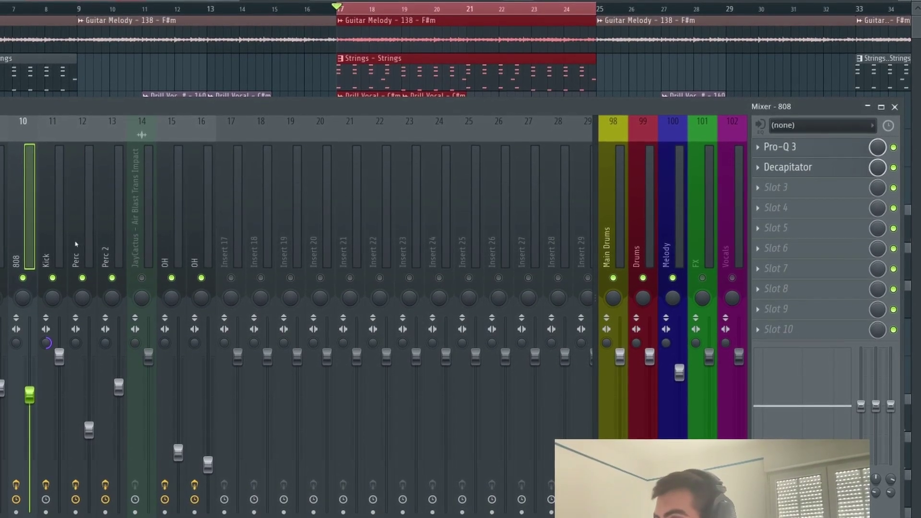
Step: Put TR5 Classic Clipper in the Kick's Slot 2: output -8.9 dB, gain 9.9 dB, slope about -5
key(Right)
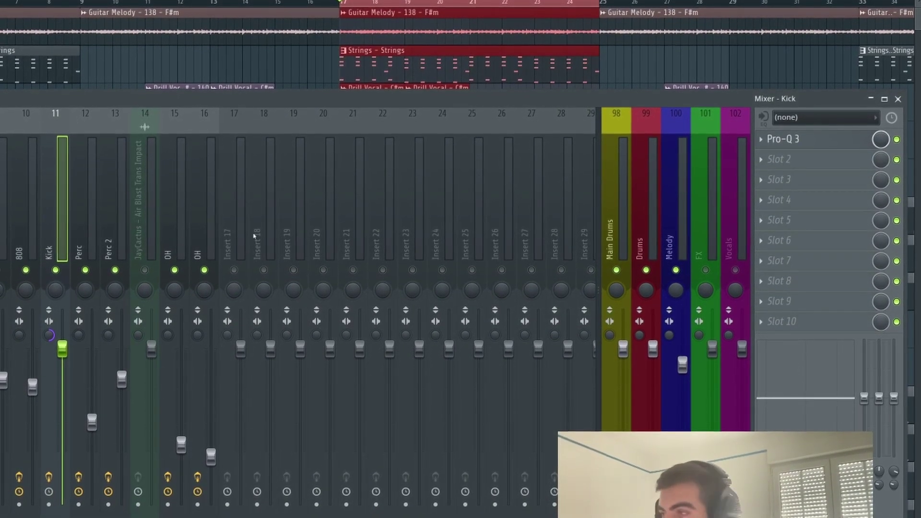
click(778, 161)
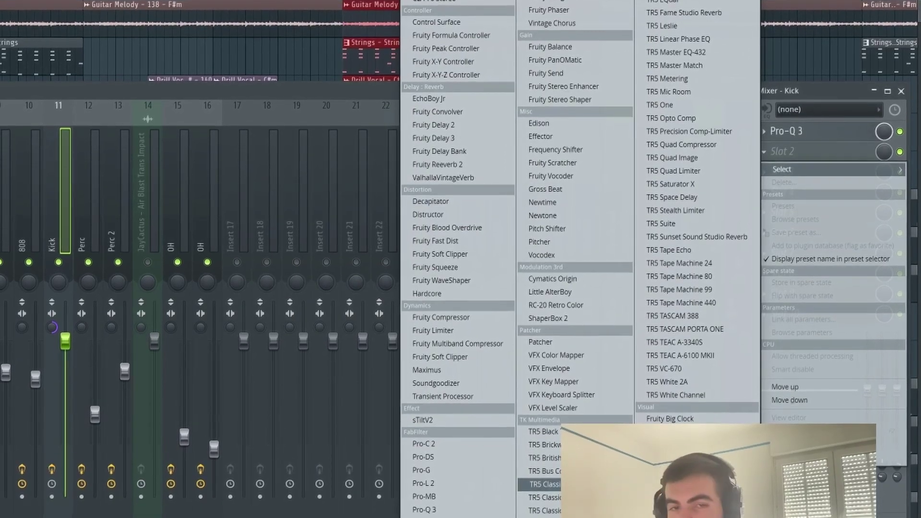
click(544, 485)
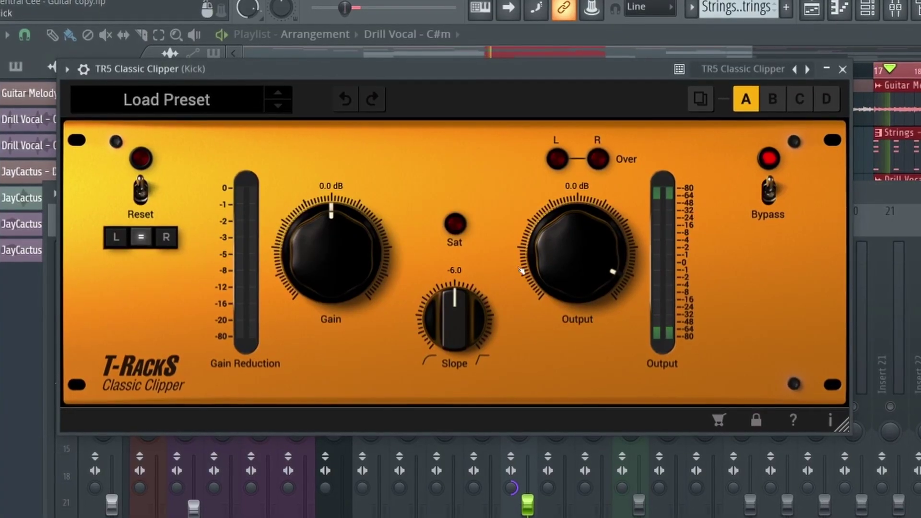
drag(522, 271, 586, 291)
drag(323, 278, 319, 229)
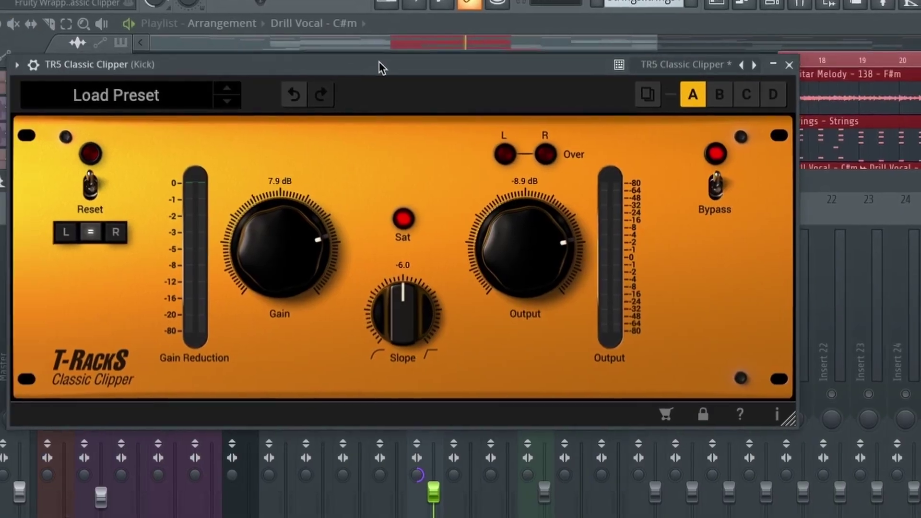
drag(379, 67, 651, 91)
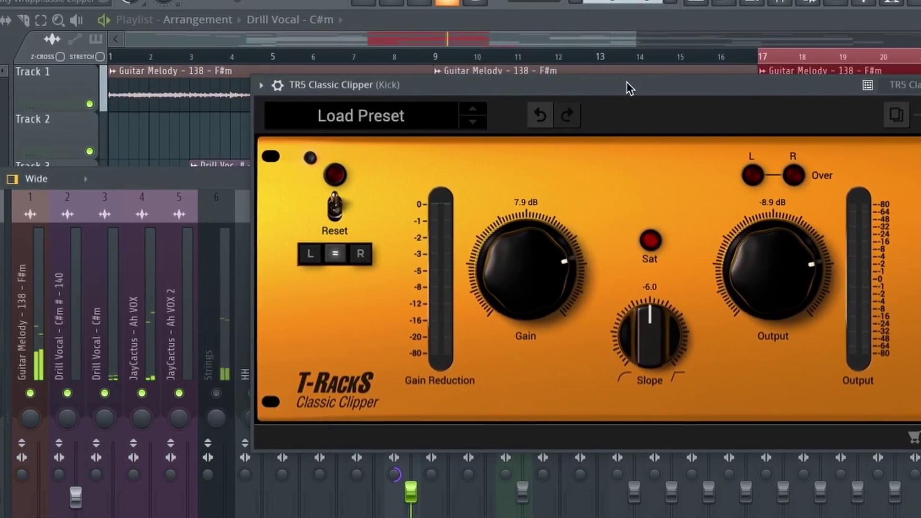
drag(529, 275, 532, 253)
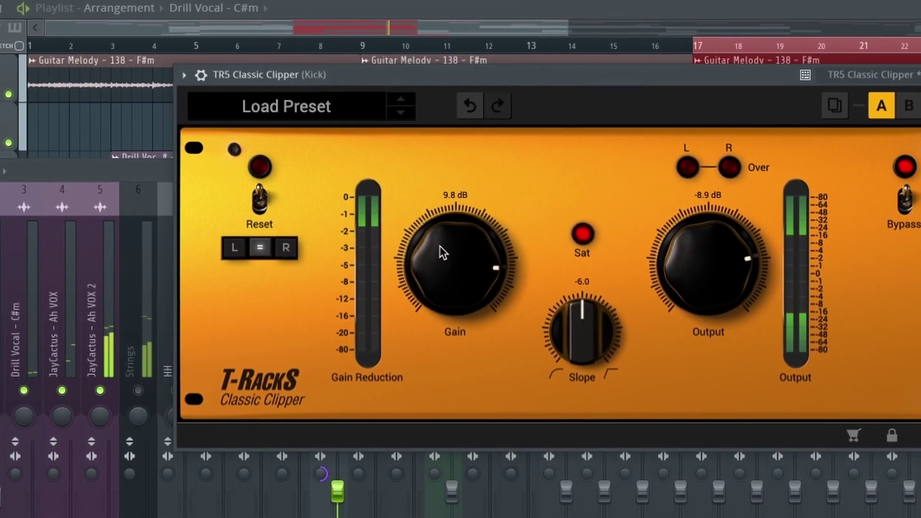
drag(439, 245, 438, 245)
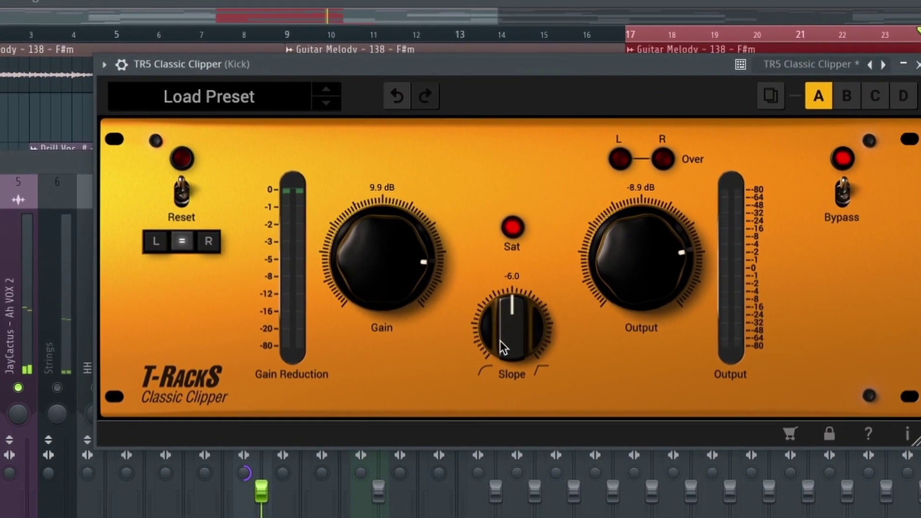
drag(570, 342, 565, 328)
drag(470, 326, 465, 291)
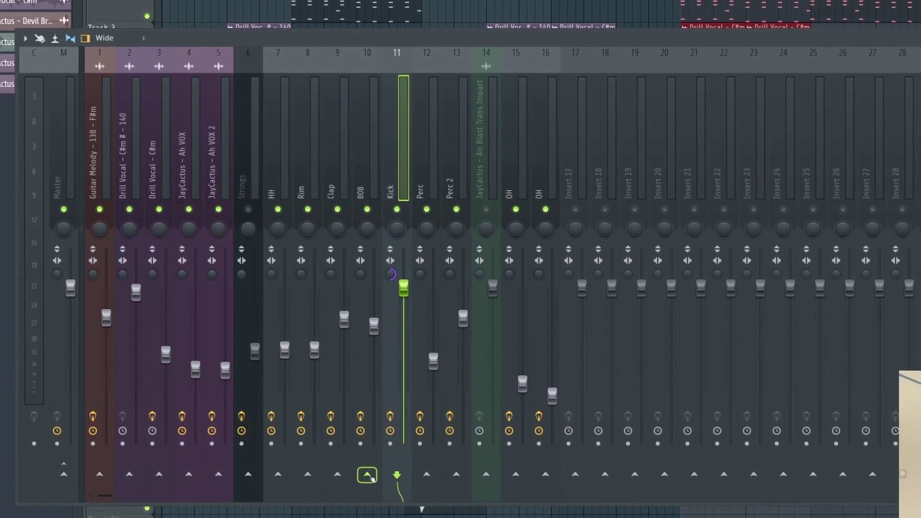
Step: Sidechain the Kick into the 808 track and open the Kick's Pro-Q 3
right_click(371, 477)
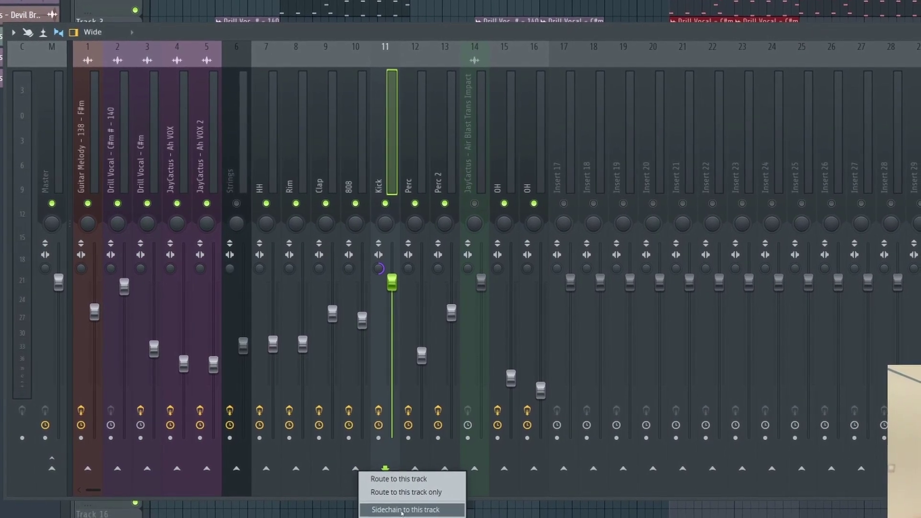
click(403, 509)
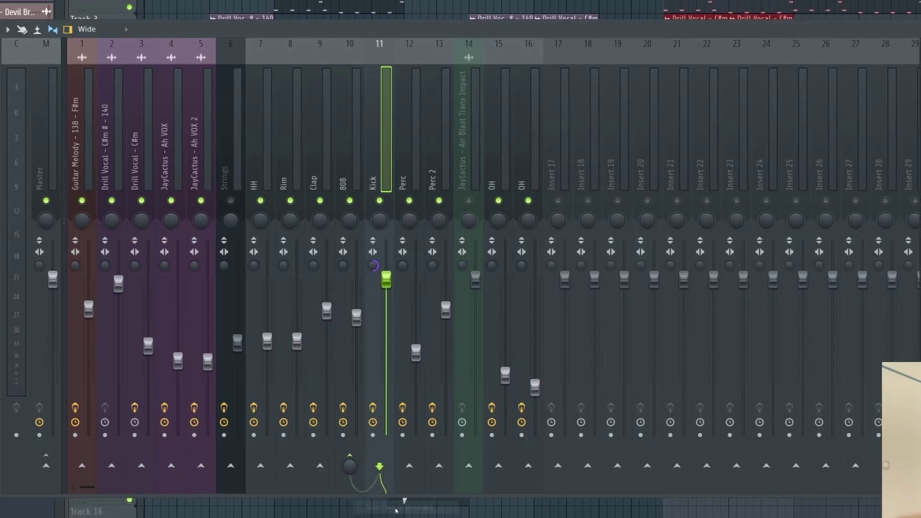
click(825, 165)
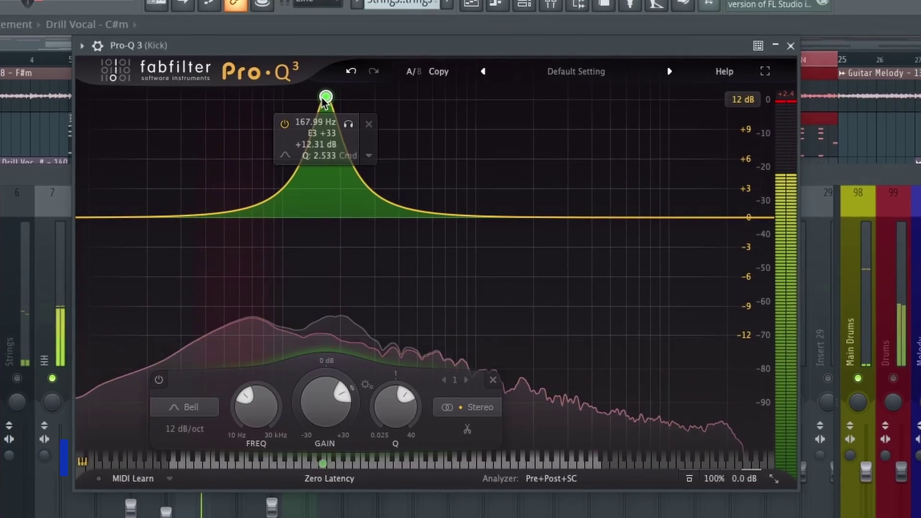
Step: Sweep the Kick's bell band, settling on a gentle +1.7 dB boost near 138 Hz
drag(325, 98, 293, 84)
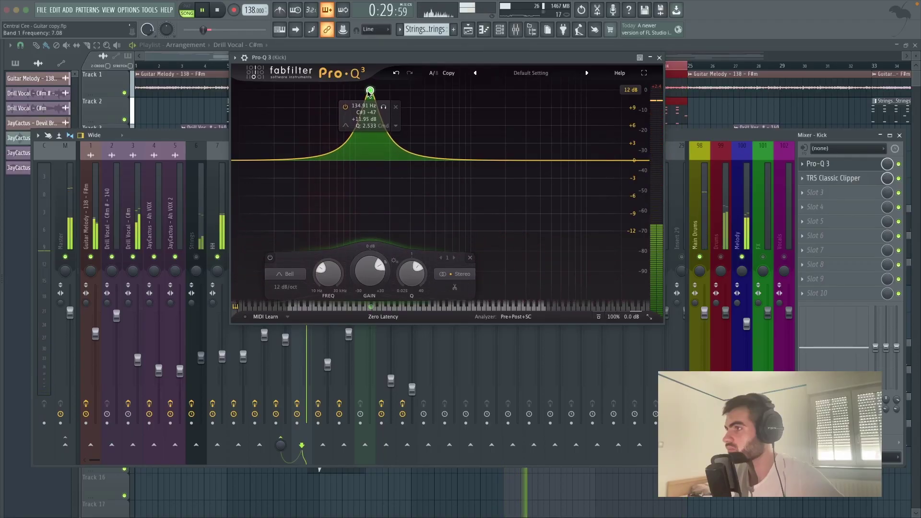
drag(367, 129, 369, 145)
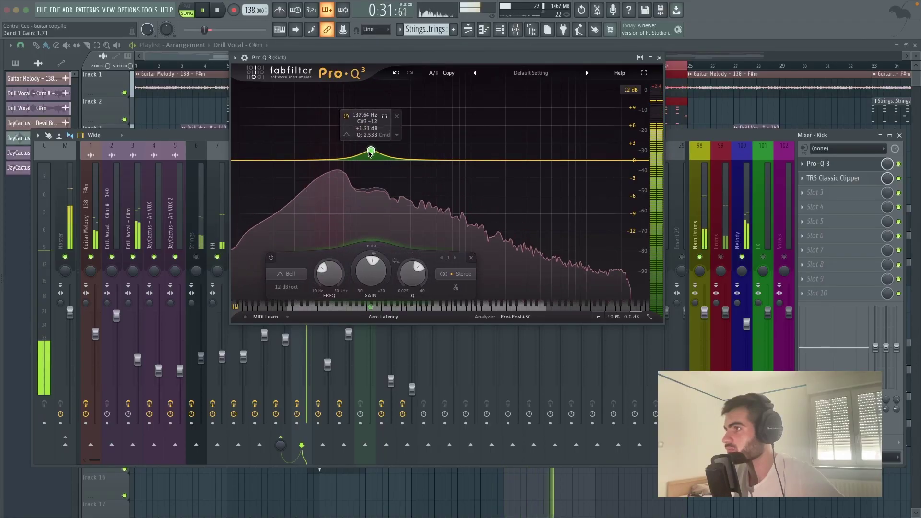
key(space)
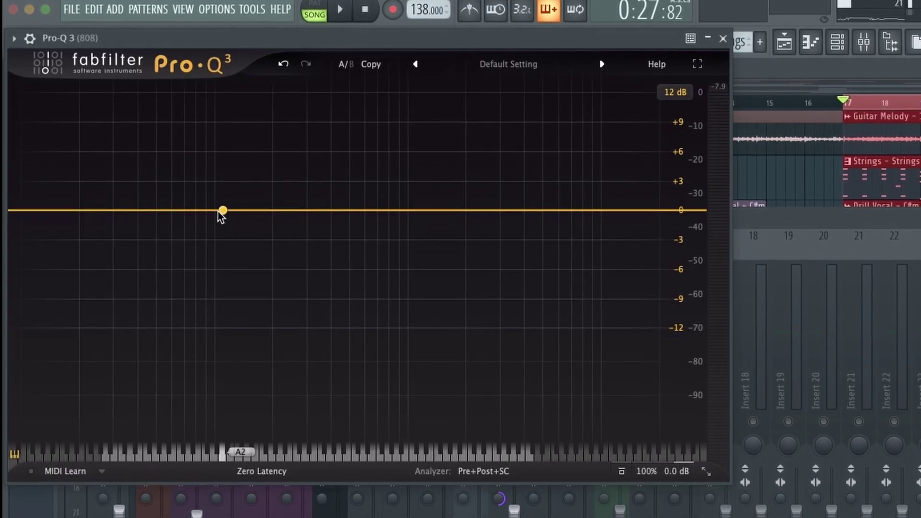
Step: Create a narrow 808 bell band (Q about 3.16) with gain reset to 0 dB and a dynamic cut
drag(217, 210, 243, 191)
scroll(244, 192, up, 4)
scroll(245, 193, up, 1)
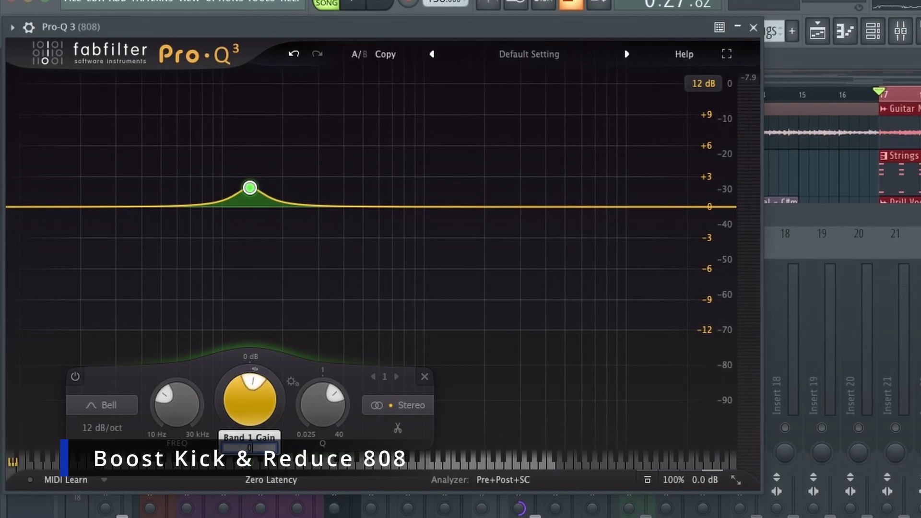
double_click(249, 384)
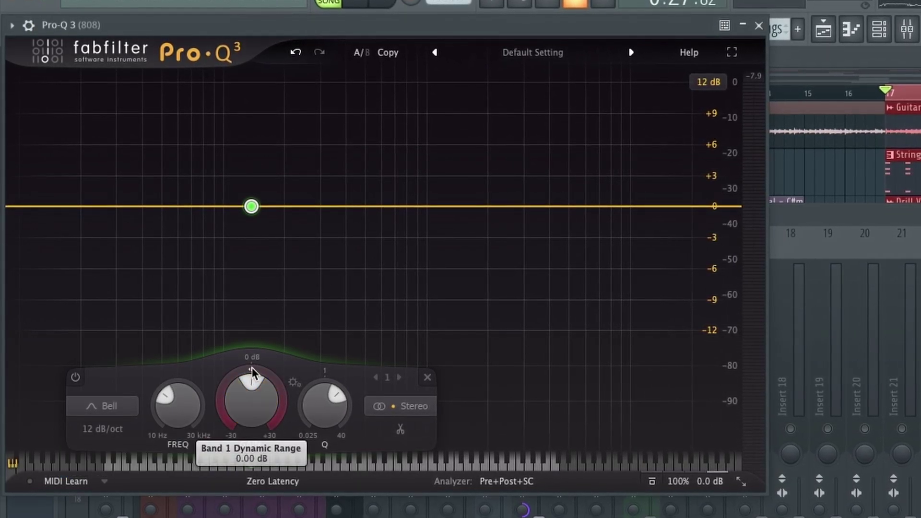
drag(250, 381, 246, 415)
drag(248, 454, 248, 461)
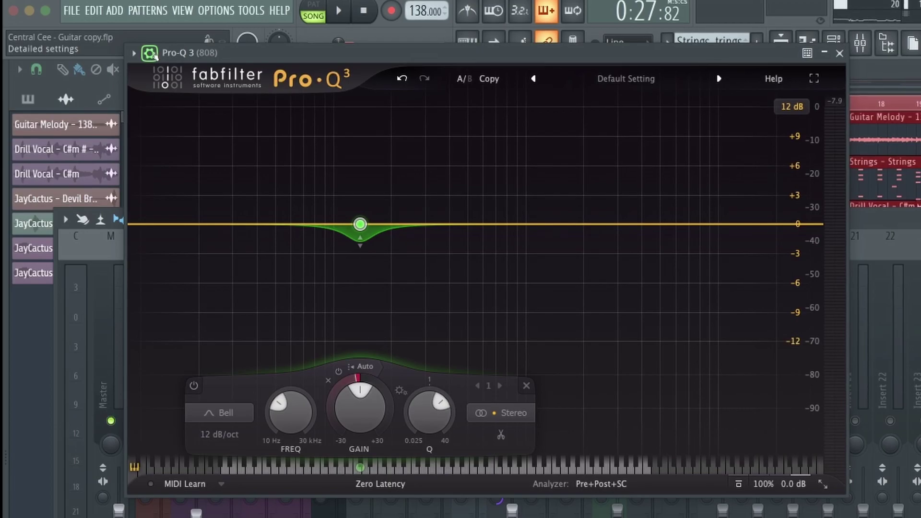
Step: Set the 808 Pro-Q 3's second input (Node 1) to Kick in Plugin settings > Processing
click(150, 53)
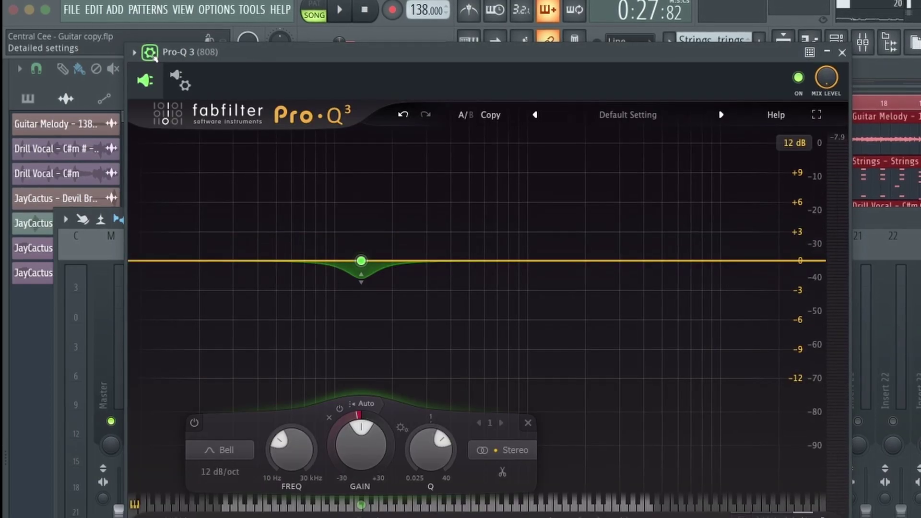
click(181, 80)
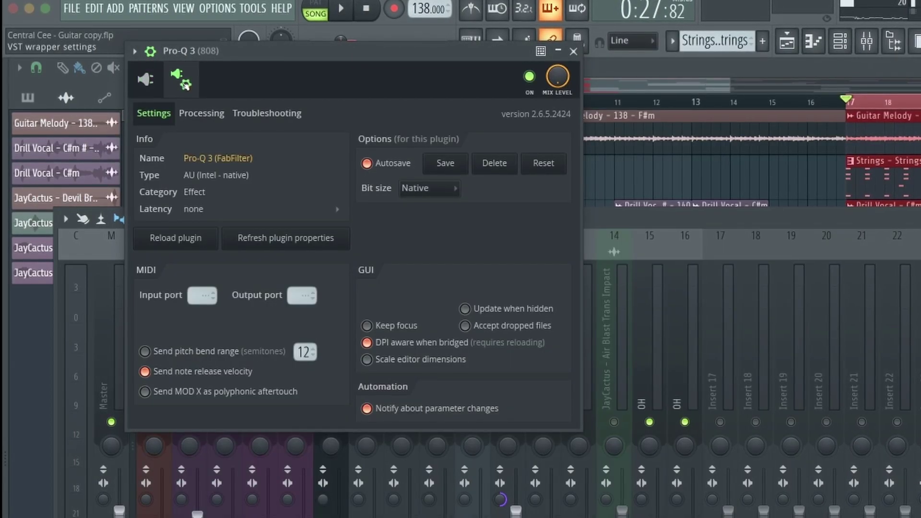
click(204, 118)
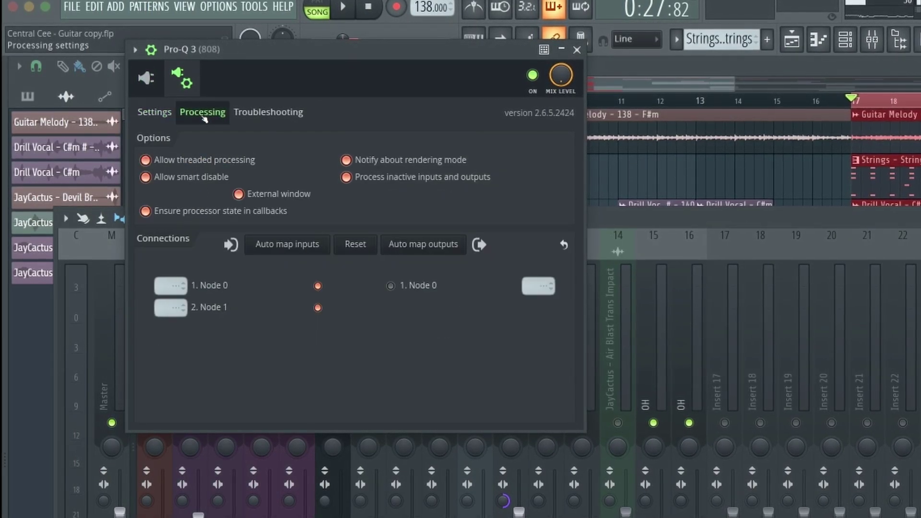
click(175, 305)
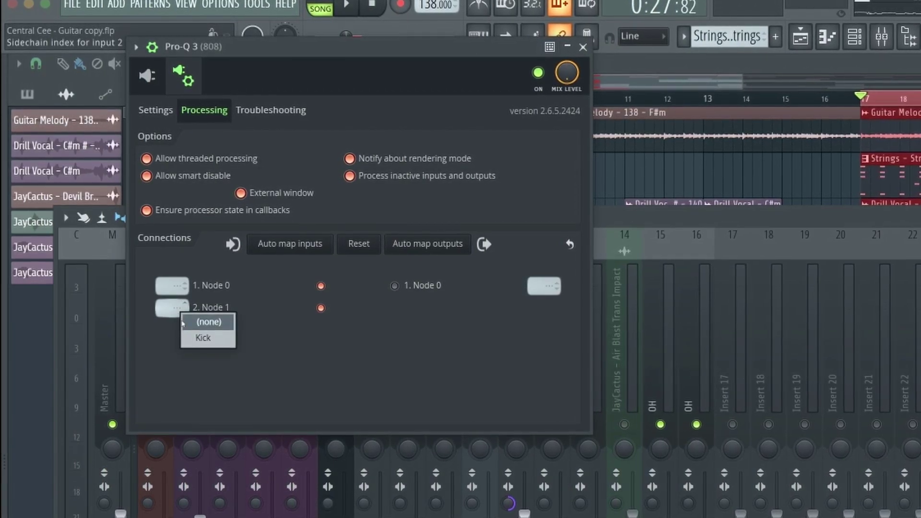
click(197, 337)
click(148, 73)
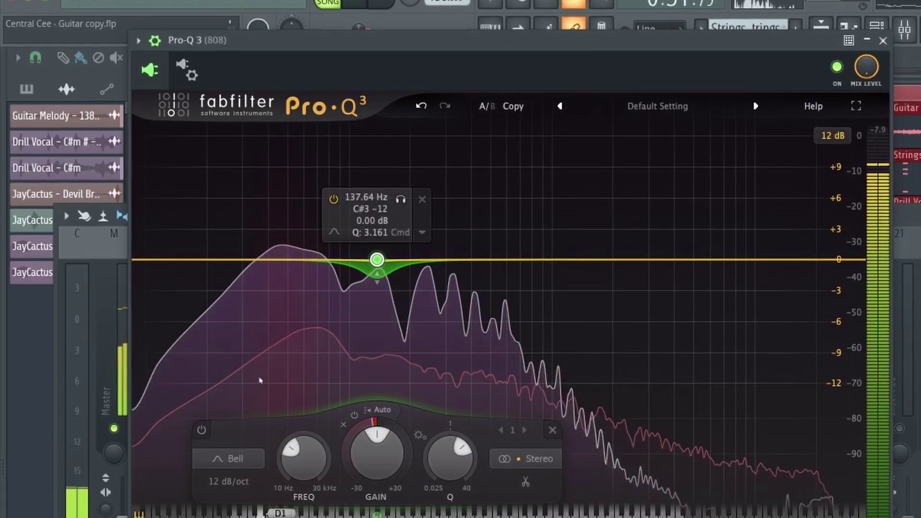
Step: Turn off Auto, enable external sidechain, and set the 808 band's range to about -2.7 dB
key(space)
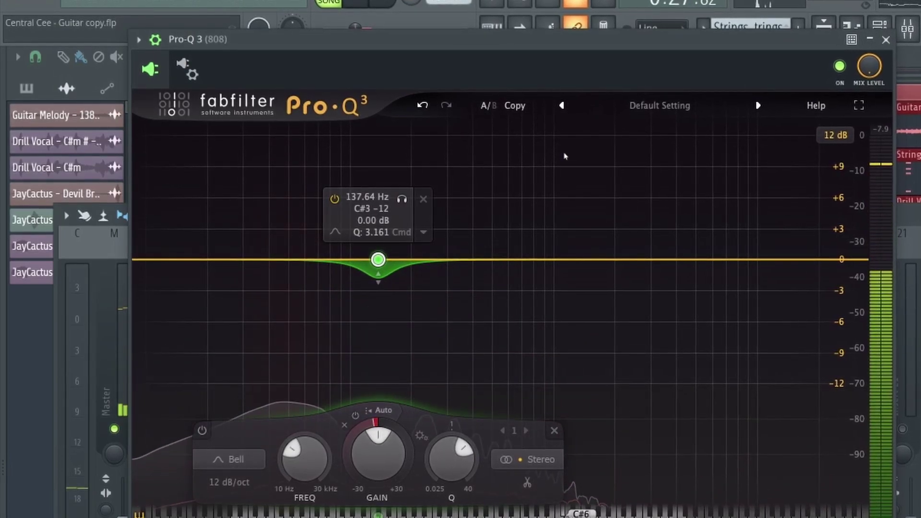
click(383, 412)
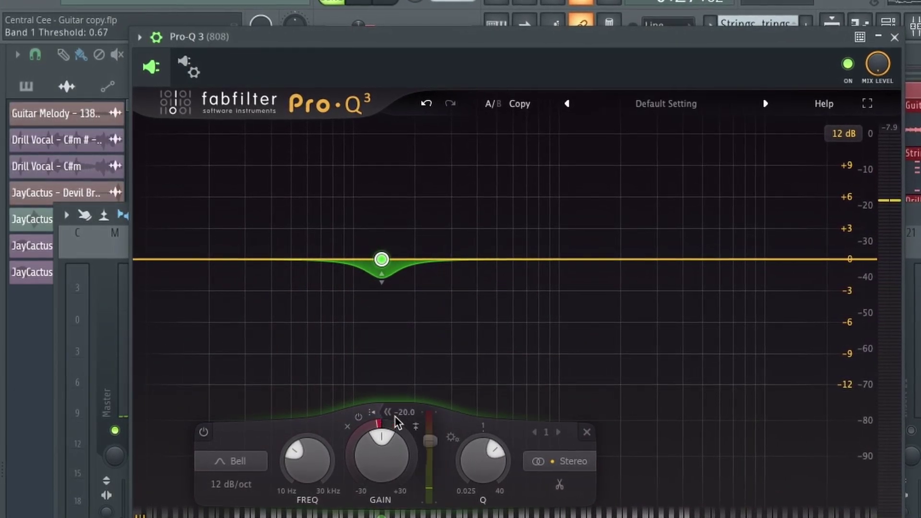
click(416, 428)
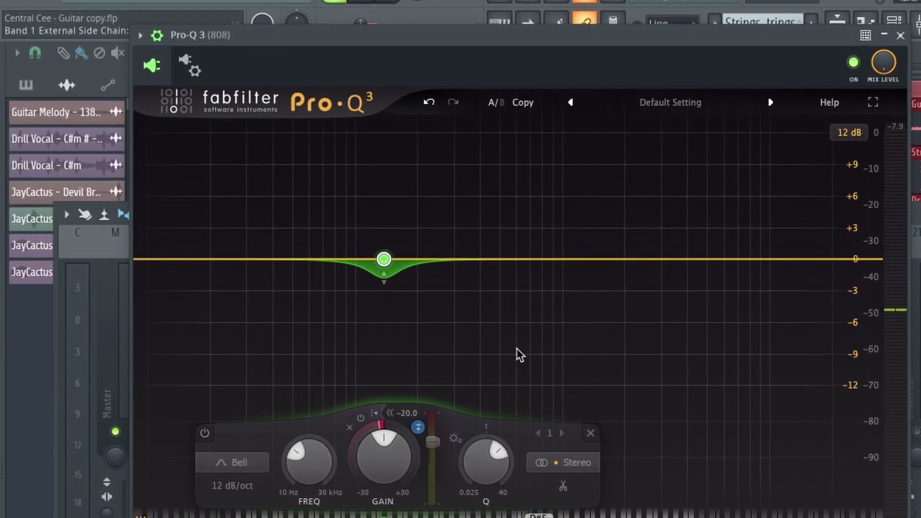
key(space)
mouse_move(390, 339)
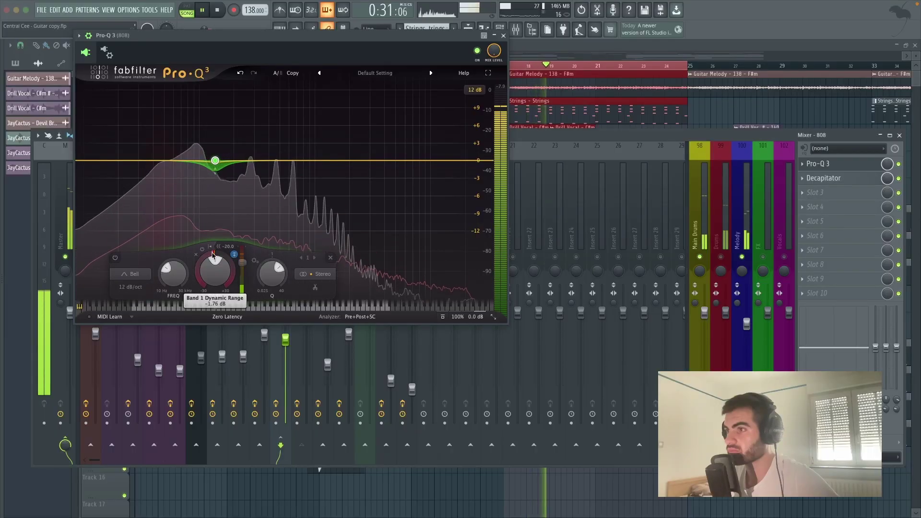
key(space)
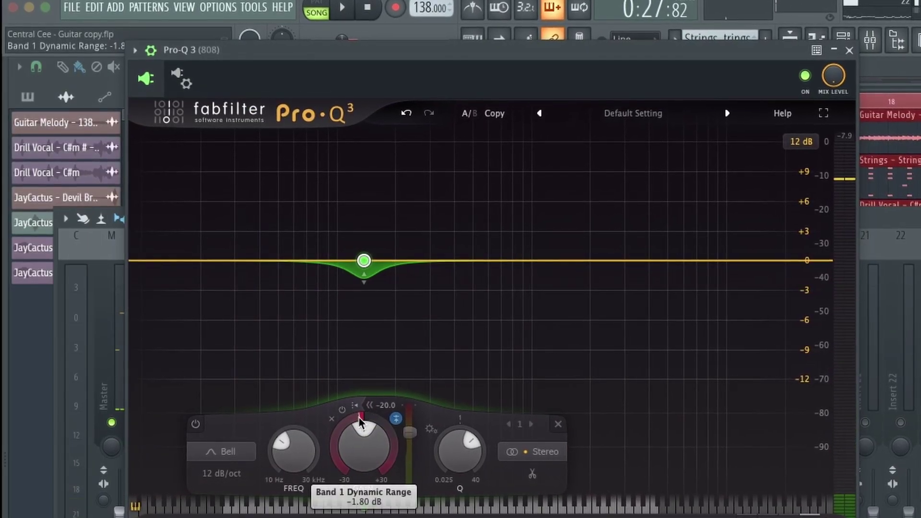
key(space)
drag(362, 422, 352, 463)
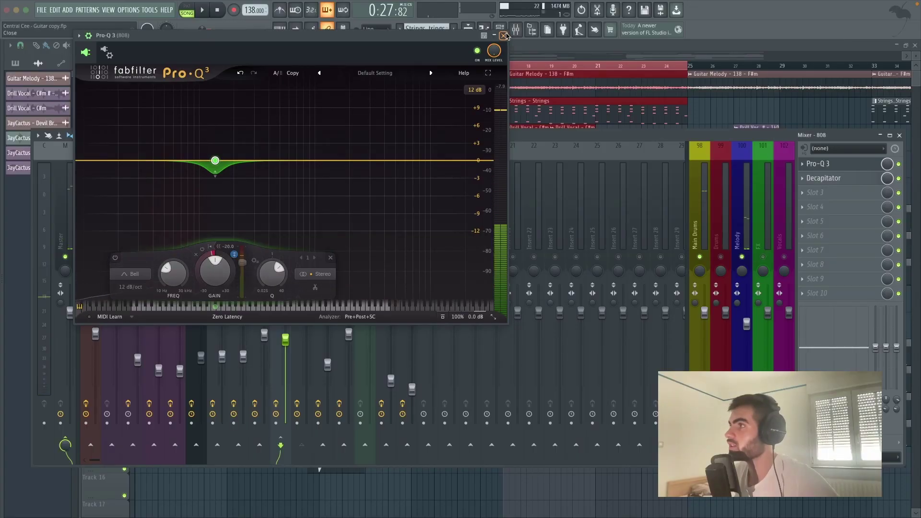
Step: Close the 808's Pro-Q 3 window and start playback
click(504, 35)
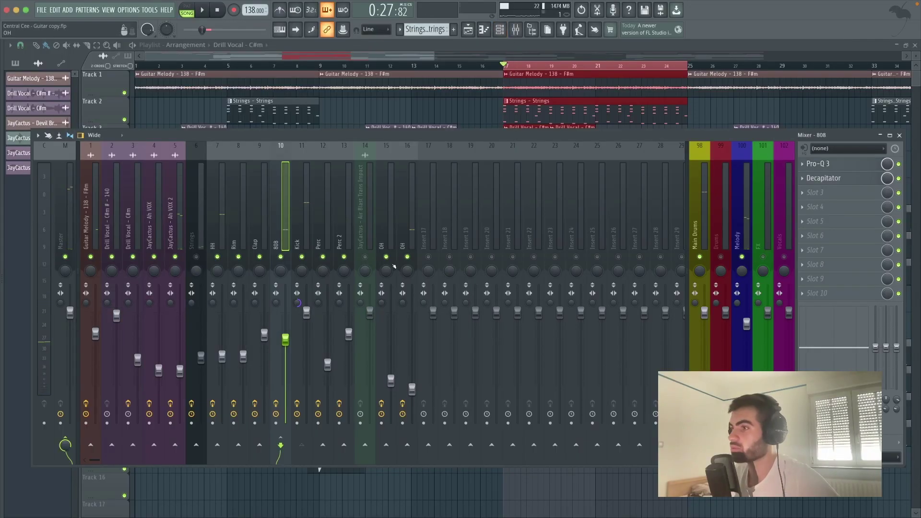
key(space)
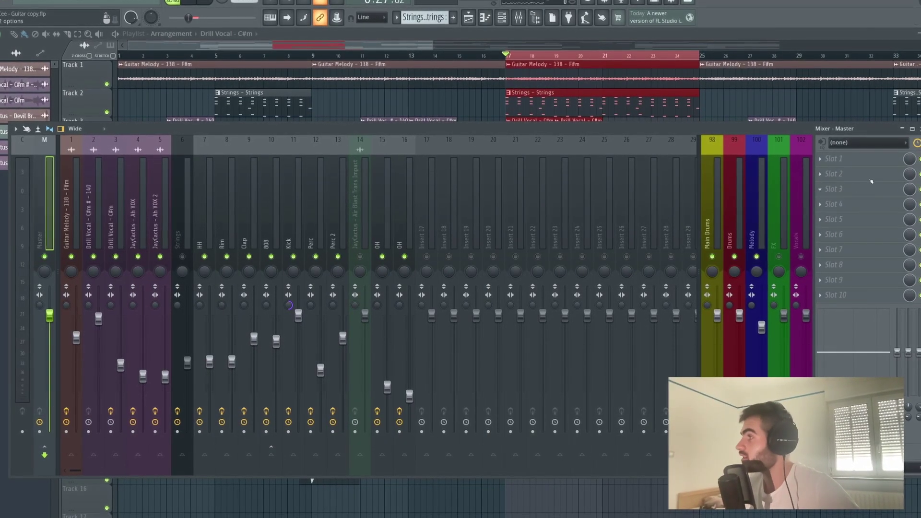
Step: Put Fruity Soft Clipper in the Master's first slot, with Fruity Limiter after it
click(855, 160)
click(576, 250)
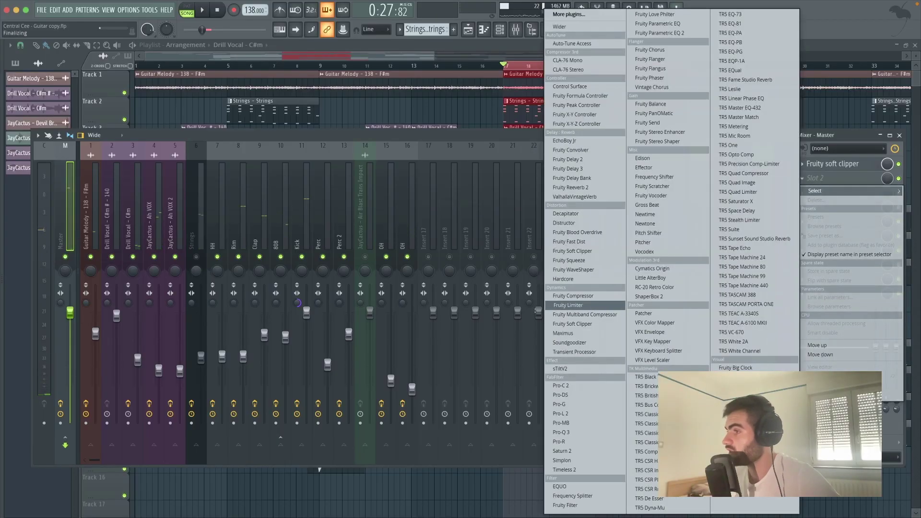
click(568, 305)
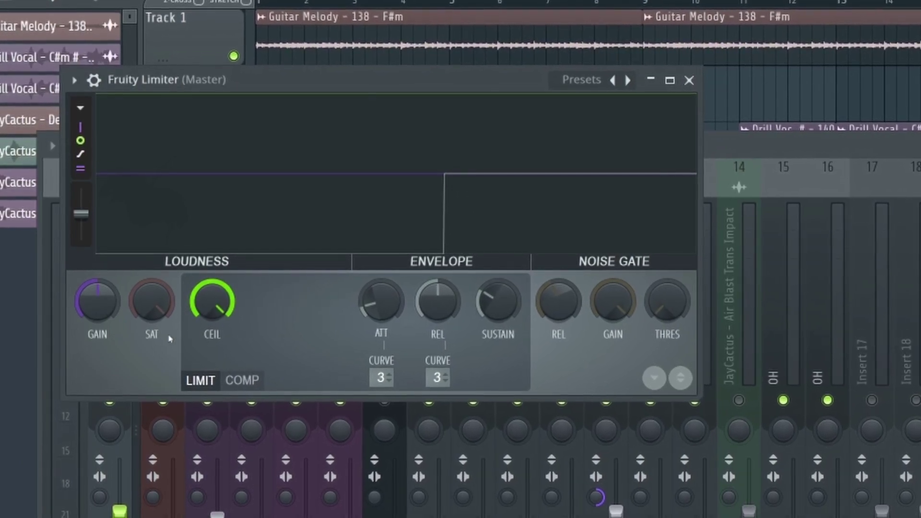